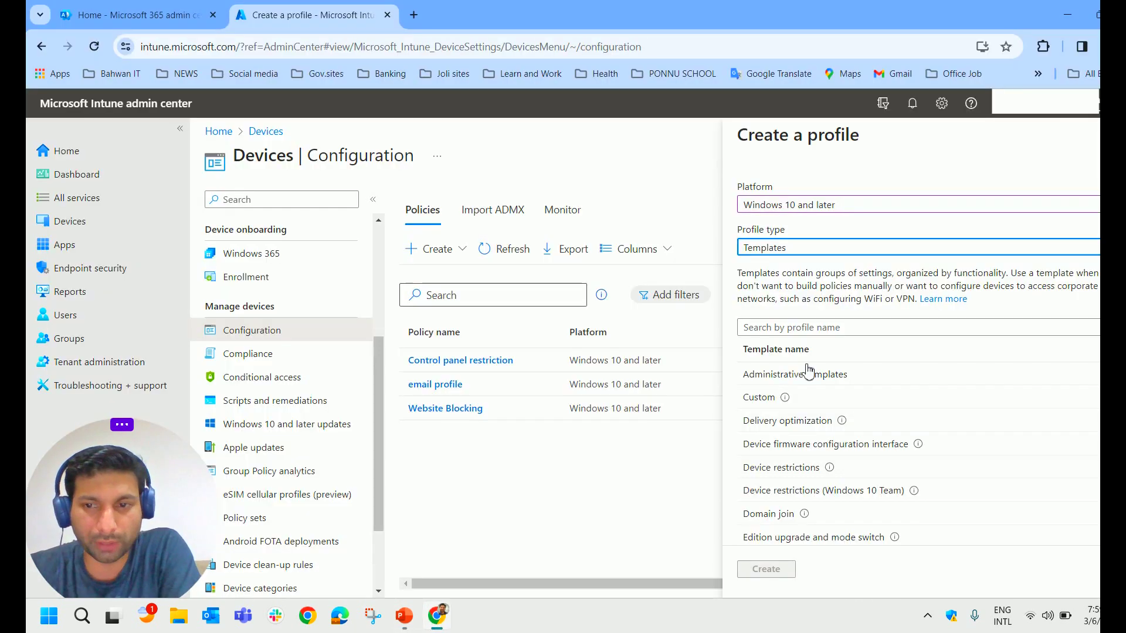
# Browse the Windows profile templates and Profile type options, then dismiss the Create a profile pane
pyautogui.scroll(-2, 833, 434)
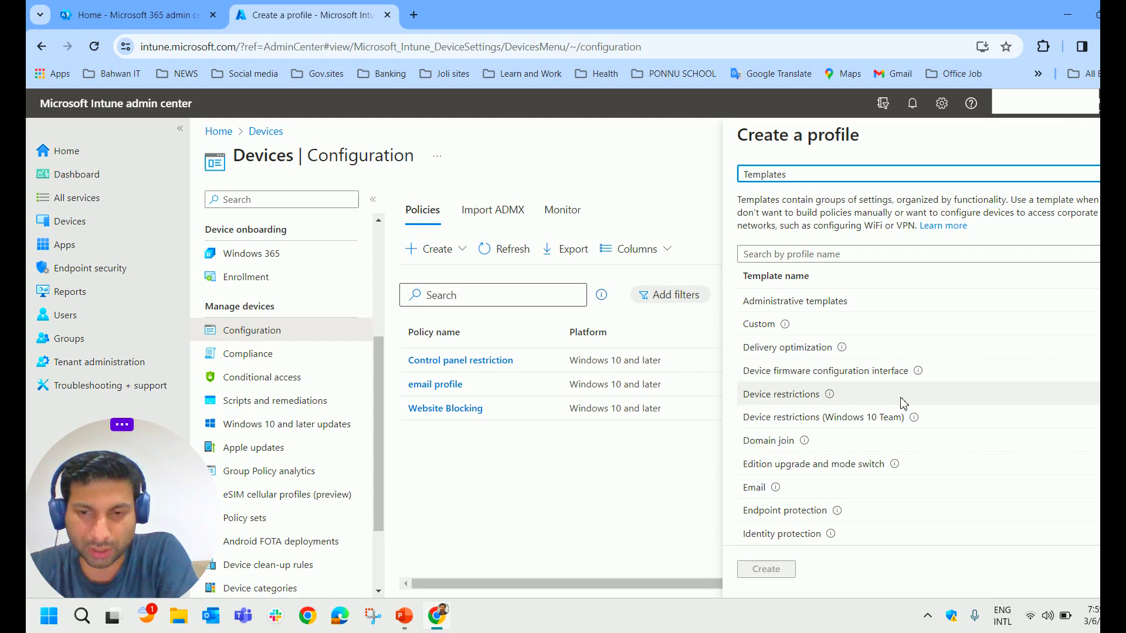
pyautogui.scroll(-2, 868, 445)
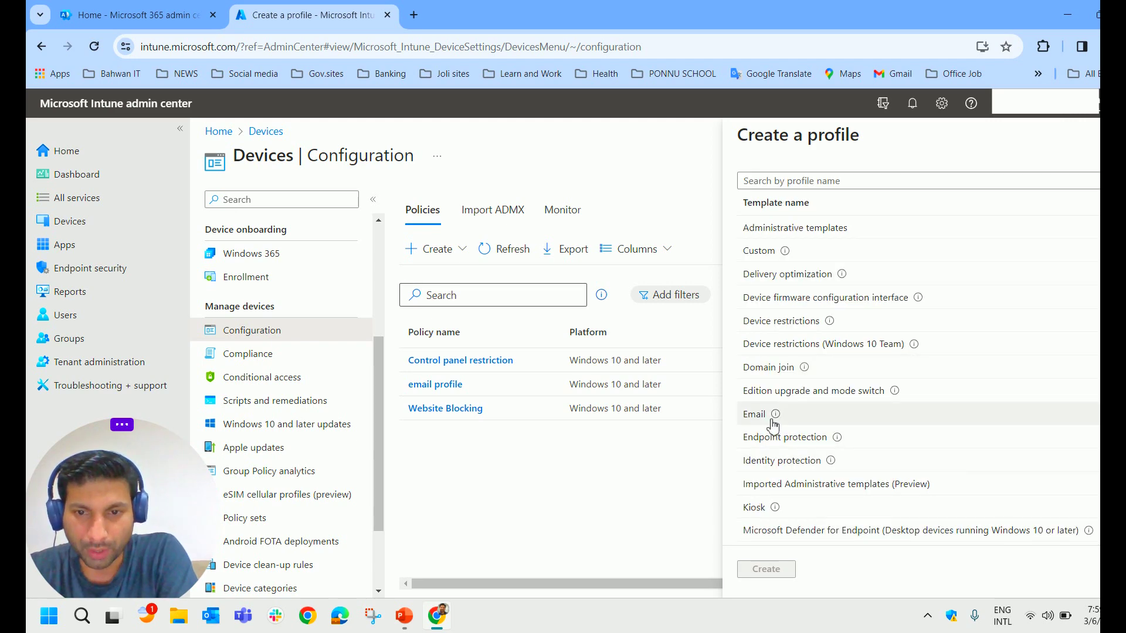
pyautogui.scroll(-2, 762, 469)
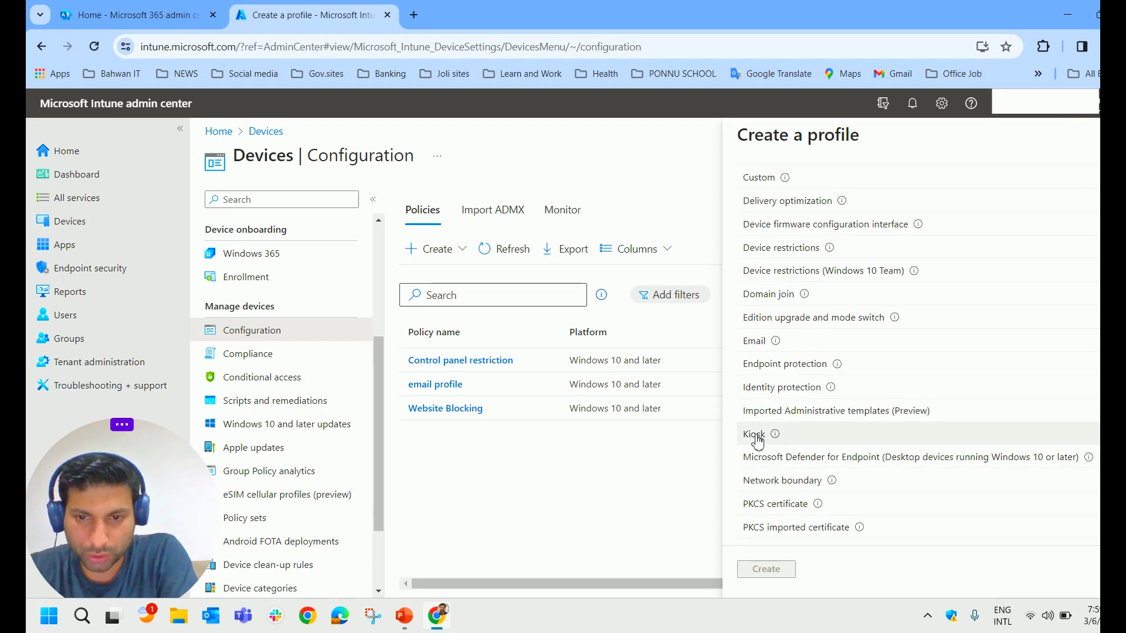
pyautogui.scroll(-4, 822, 505)
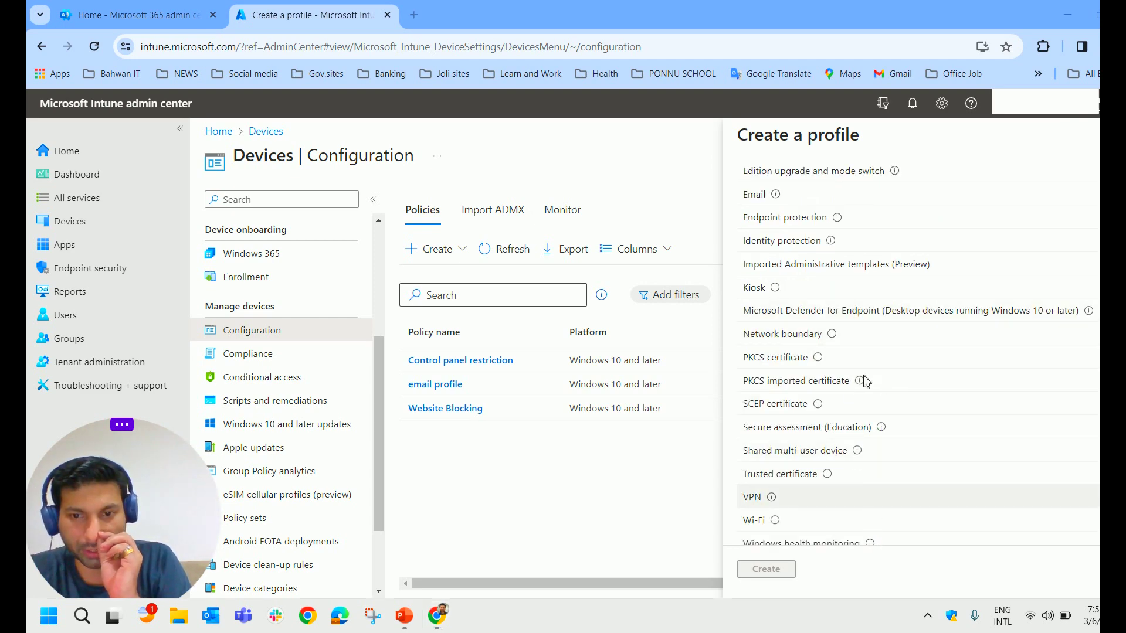
pyautogui.scroll(-2, 829, 518)
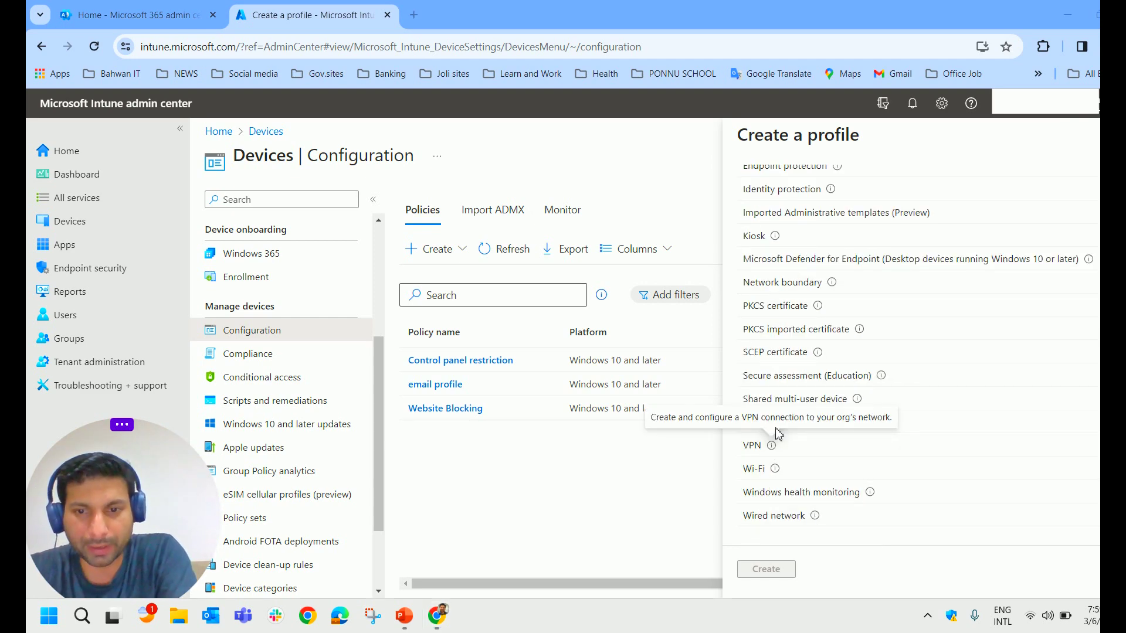
pyautogui.scroll(5, 860, 462)
pyautogui.scroll(3, 860, 461)
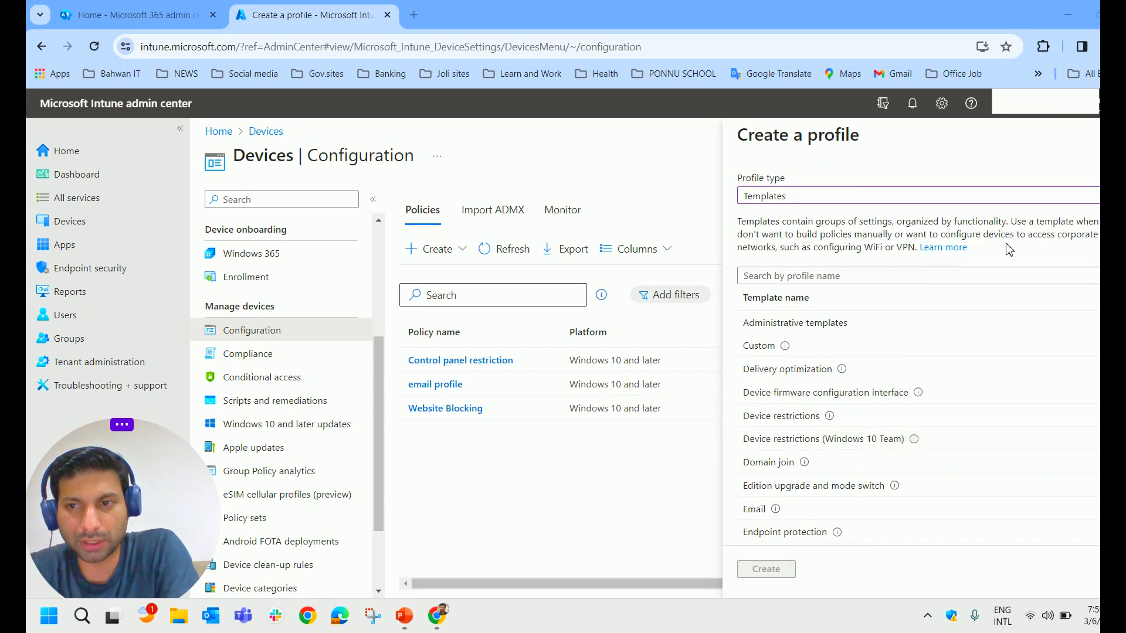
pyautogui.click(819, 199)
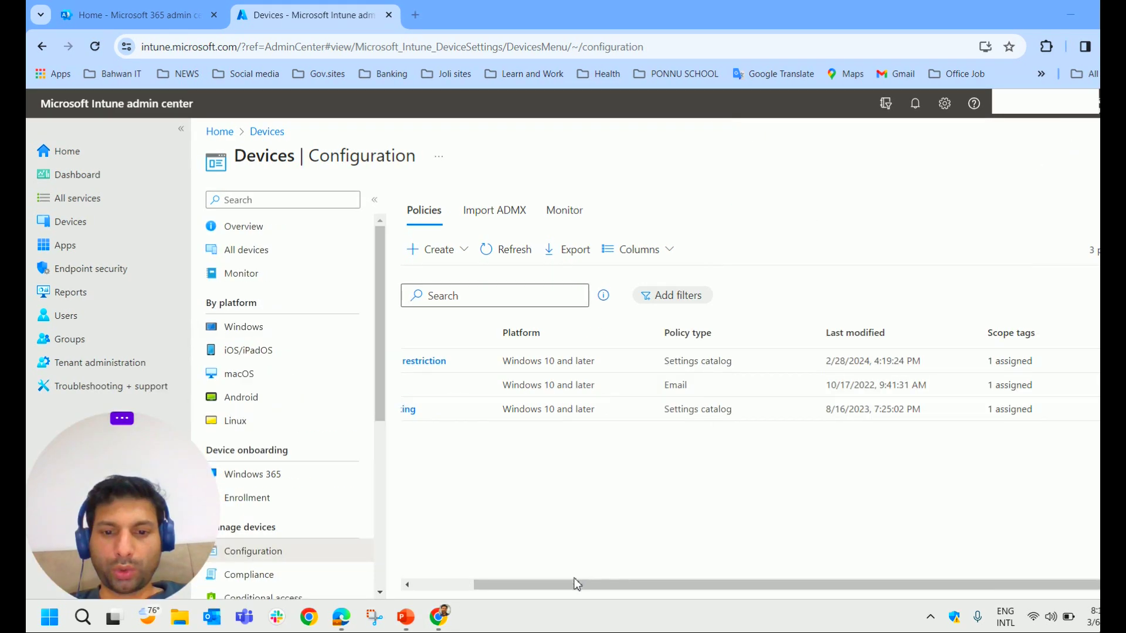
pyautogui.moveTo(575, 586); pyautogui.dragTo(480, 587)
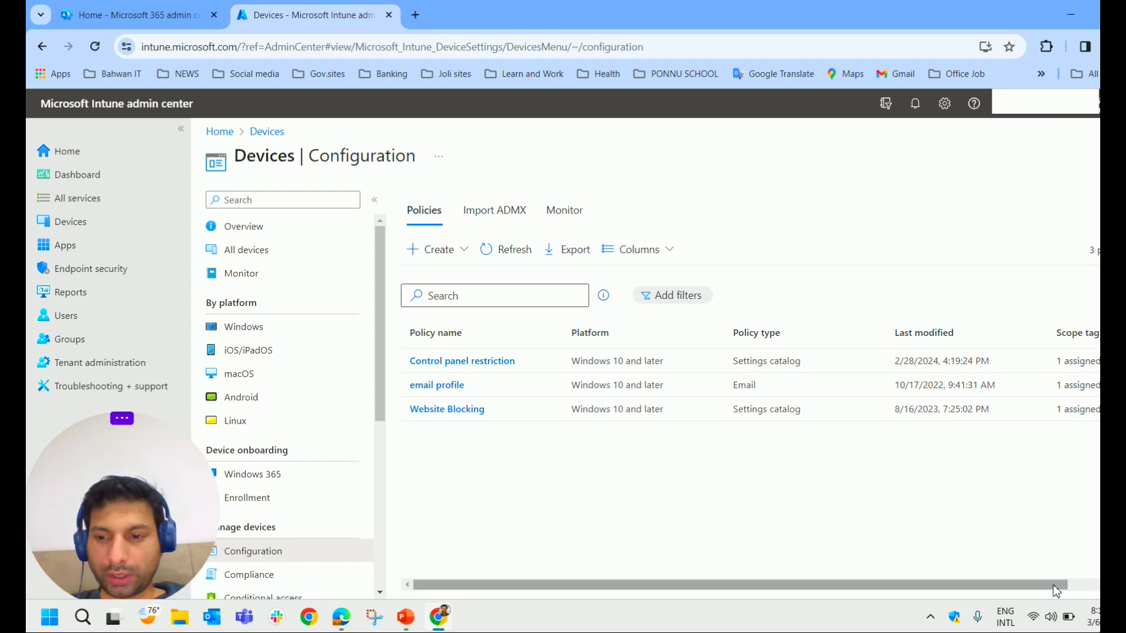
# Delete the 'Control panel restriction' policy, leaving email profile and Website Blocking
pyautogui.hscroll(1, 1056, 591)
pyautogui.rightClick(1021, 378)
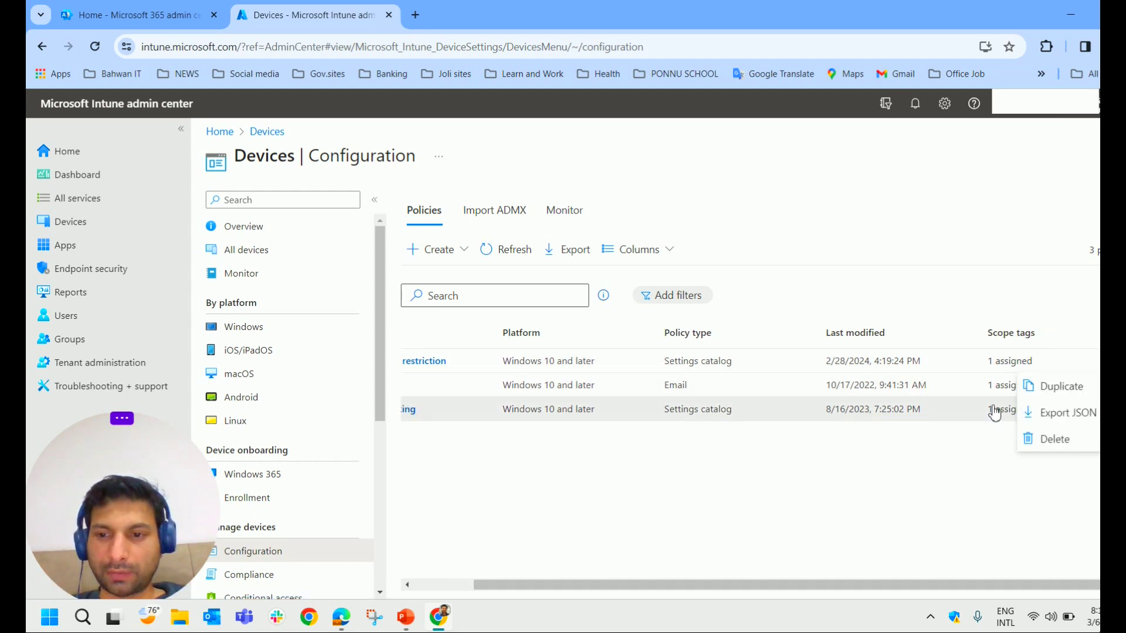
pyautogui.click(1055, 444)
pyautogui.click(764, 436)
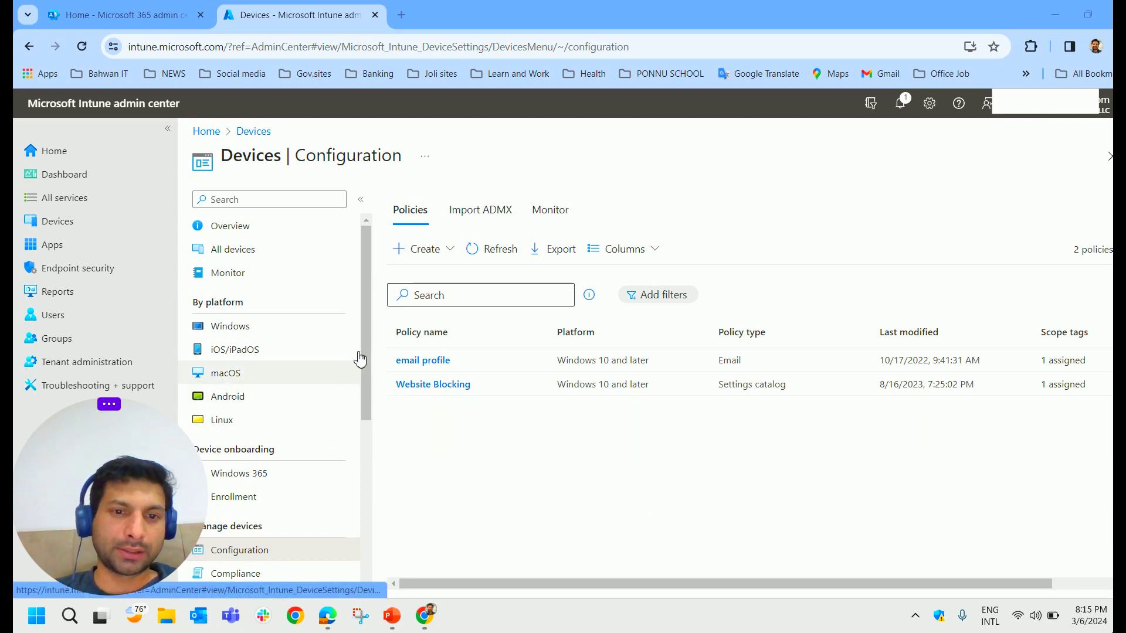
# Start a new Windows 10 and later Settings catalog profile, then bring up the PowerPoint slides
pyautogui.click(428, 256)
pyautogui.click(428, 256)
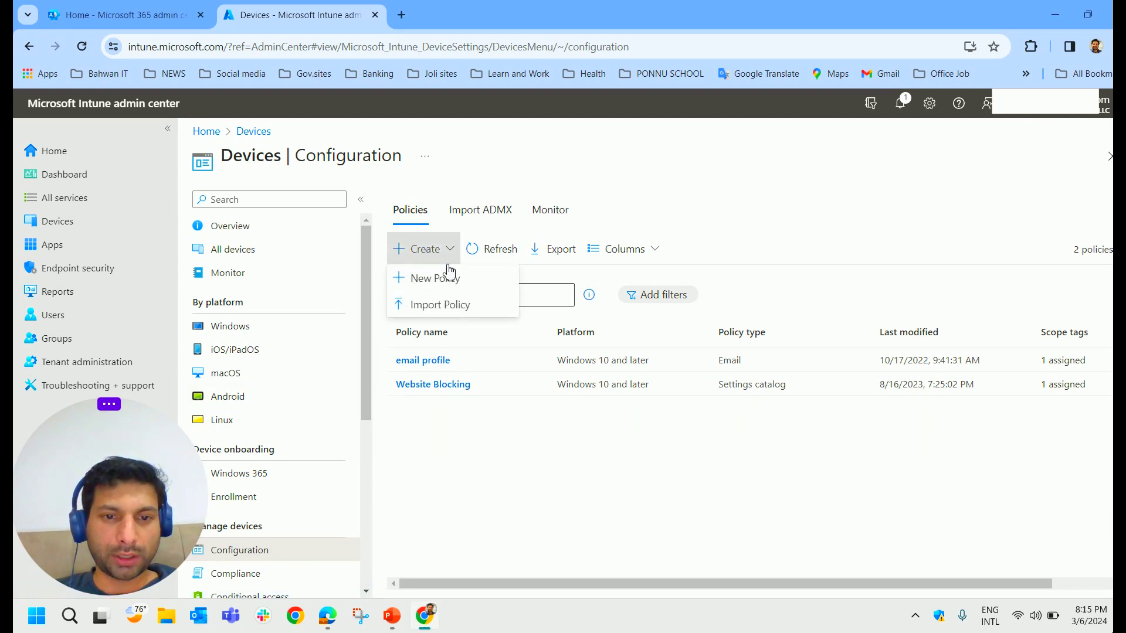
pyautogui.click(447, 289)
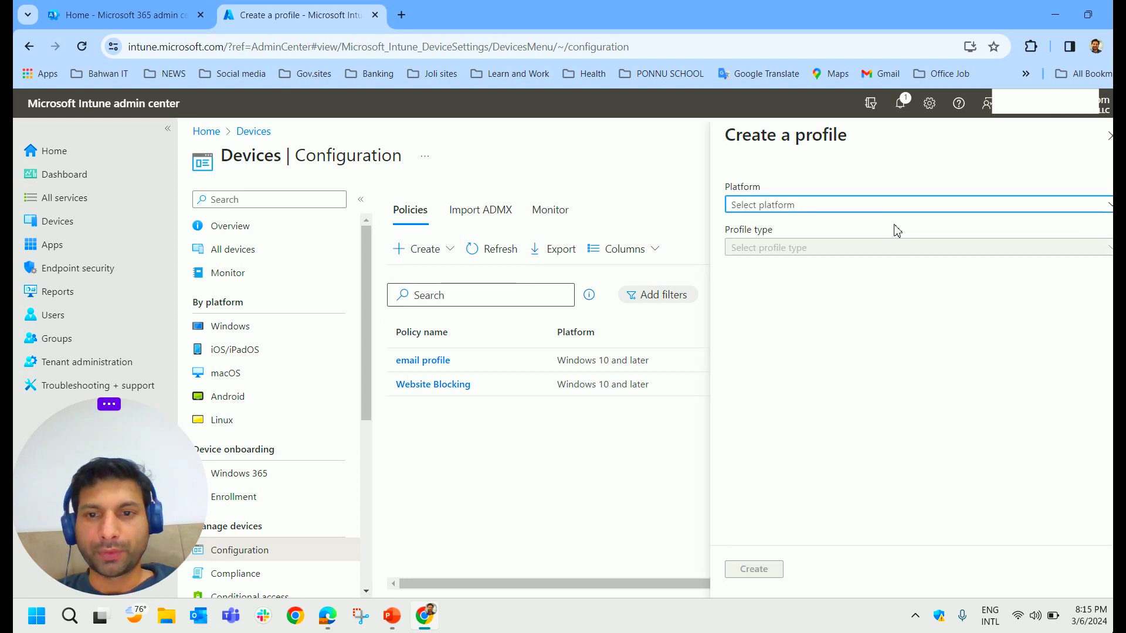
pyautogui.click(892, 206)
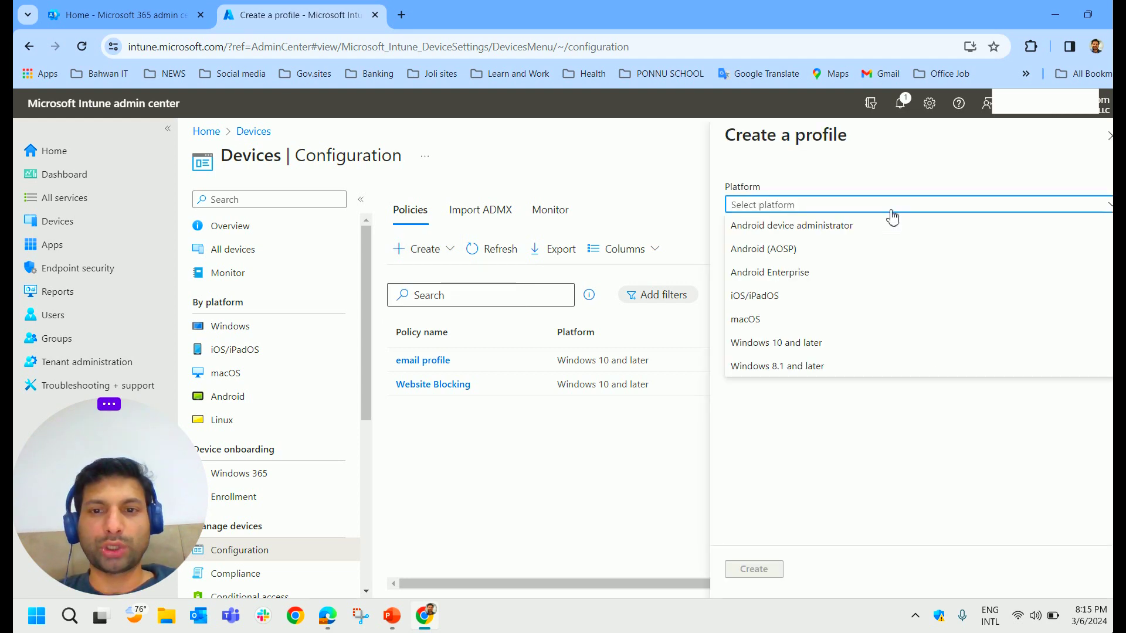
pyautogui.click(821, 346)
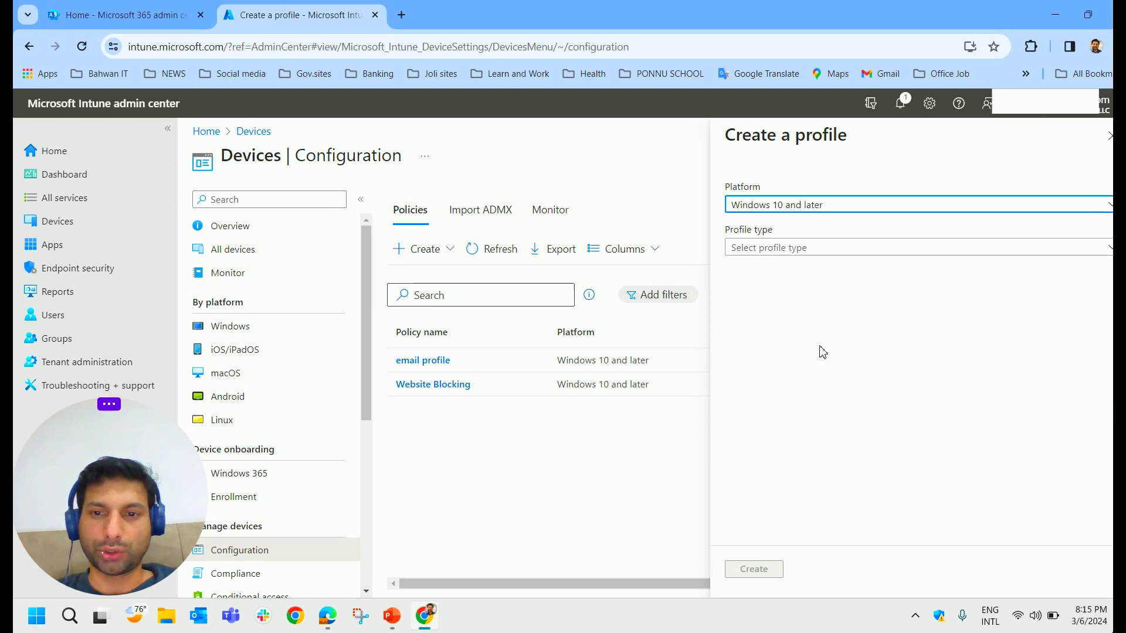
pyautogui.click(793, 251)
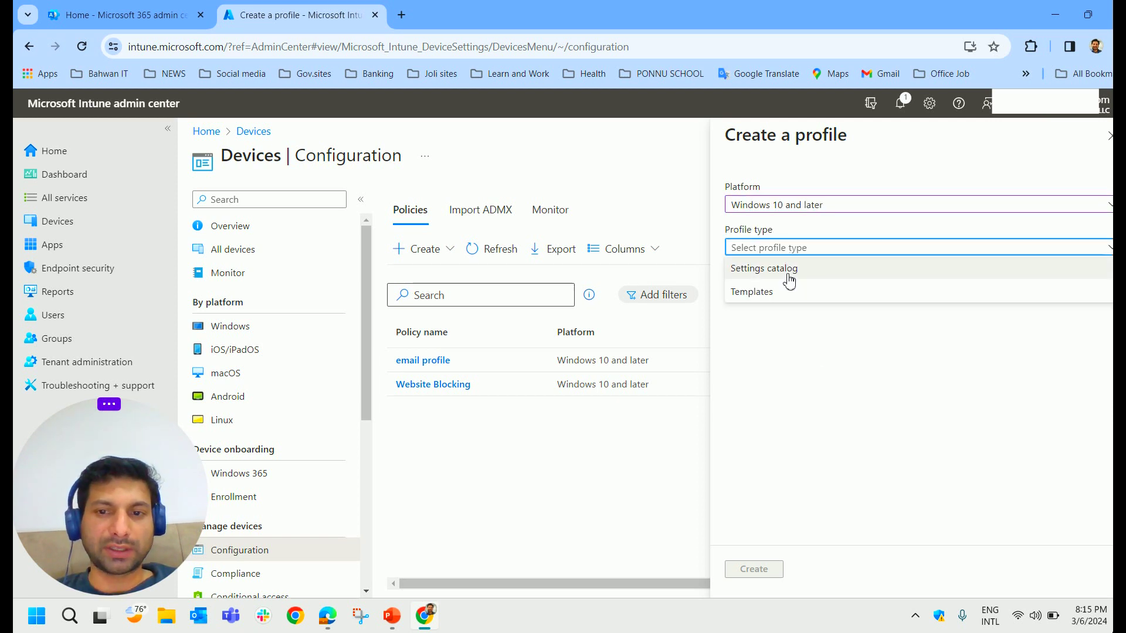
pyautogui.click(789, 269)
pyautogui.click(392, 616)
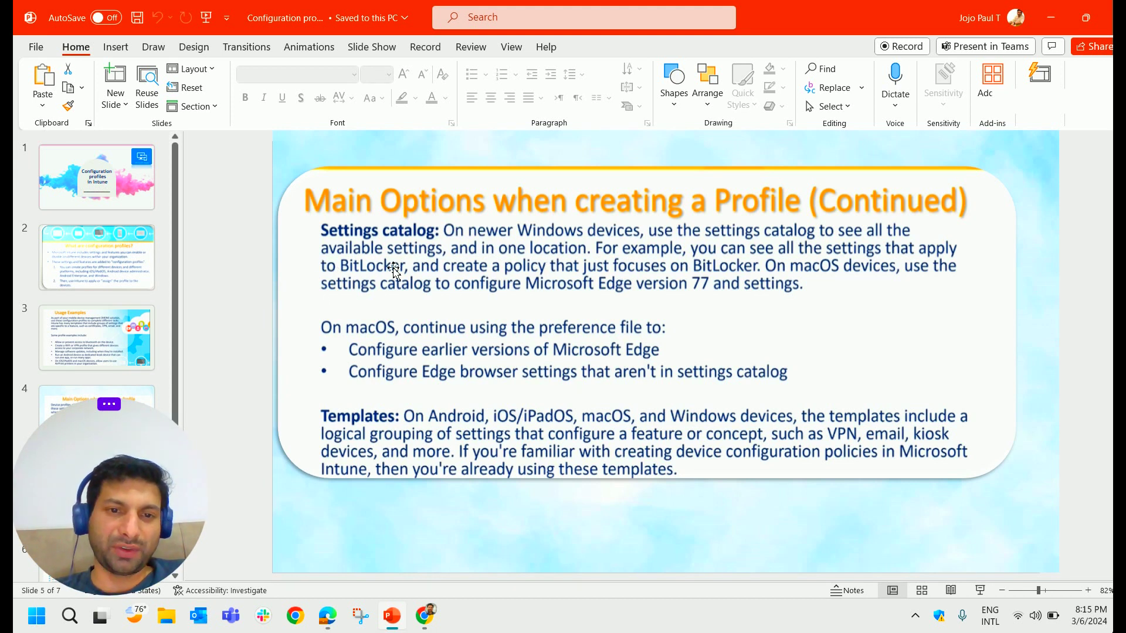
# Review slide 5 on Settings catalog versus Templates, then return to Intune
pyautogui.click(424, 615)
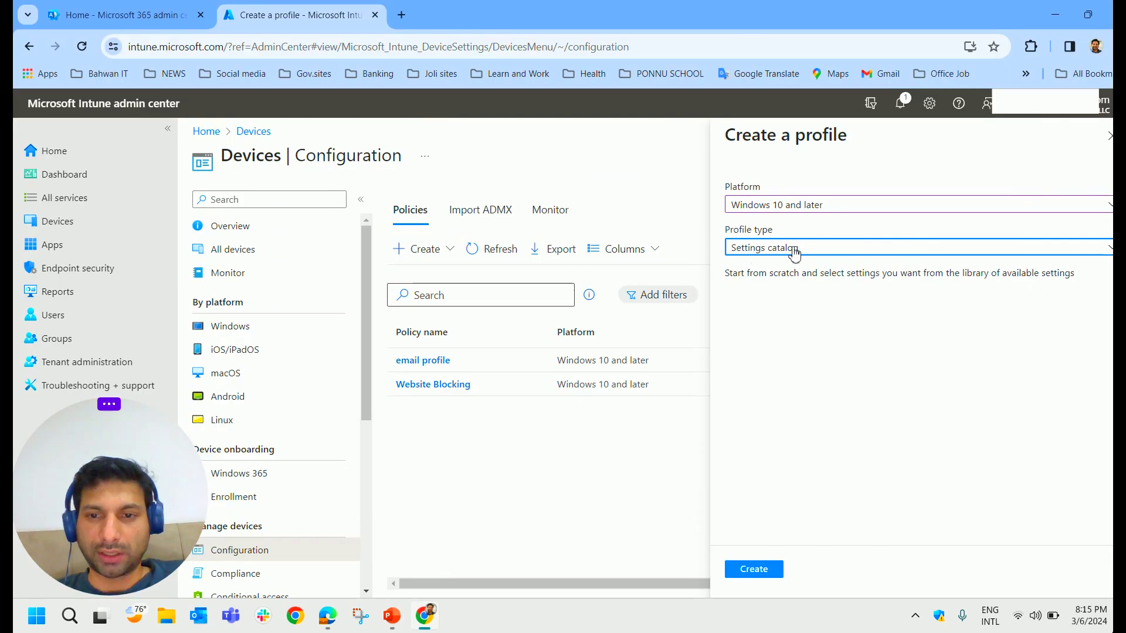
# Create the profile and name it 'Control panel Restriction'
pyautogui.click(753, 571)
pyautogui.click(433, 249)
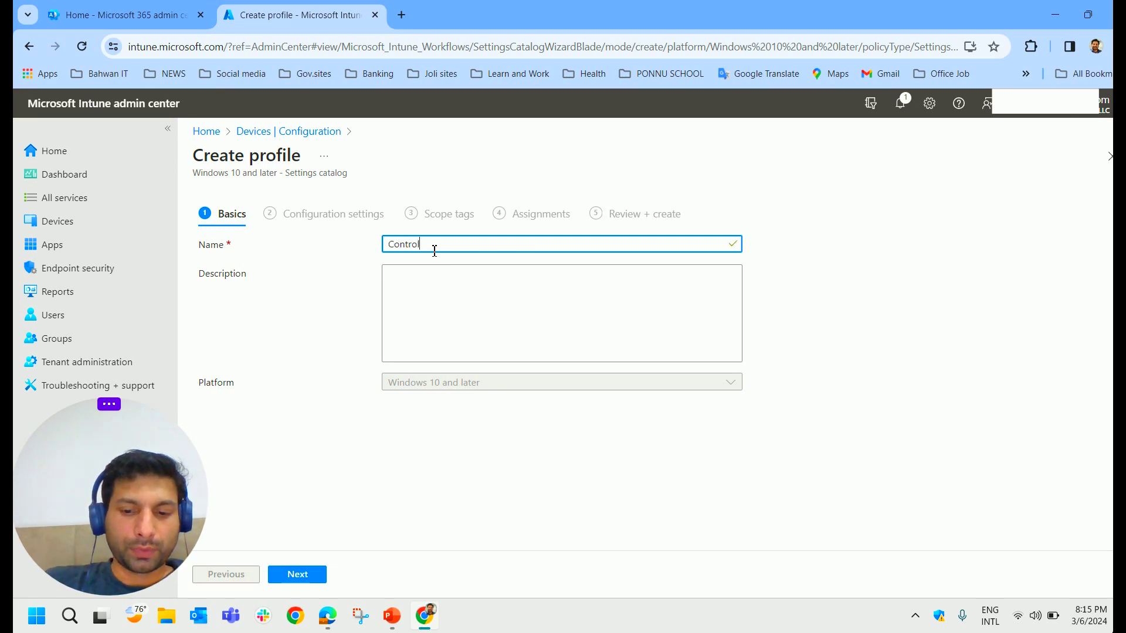
pyautogui.write('Control panel Restriction')
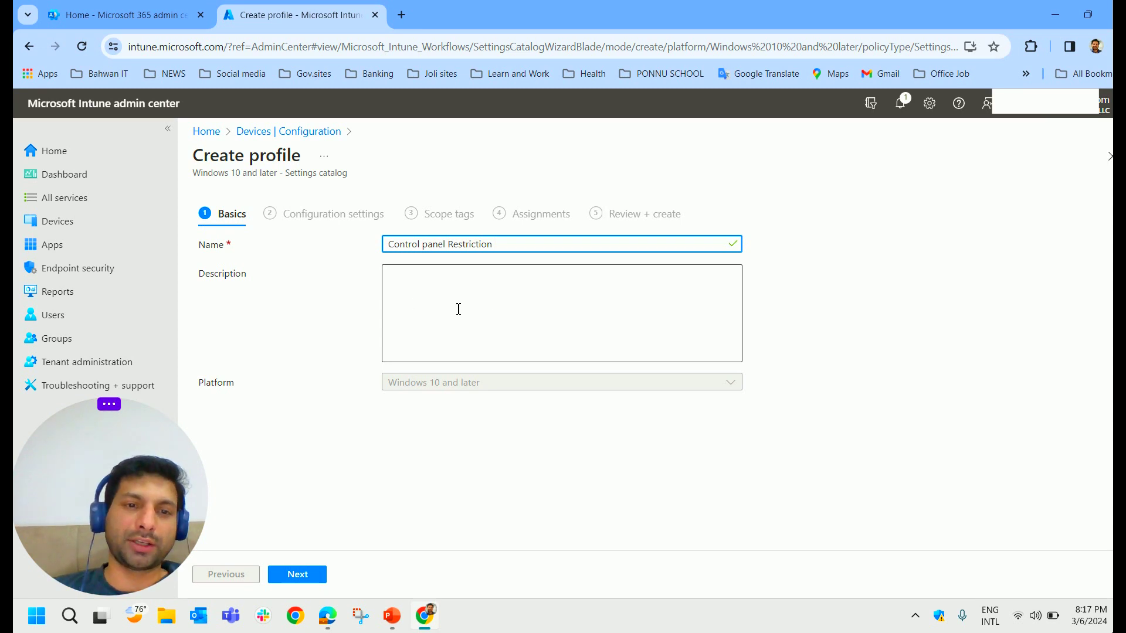
# Copy the name into the Description field and continue to Configuration settings
pyautogui.click(498, 310)
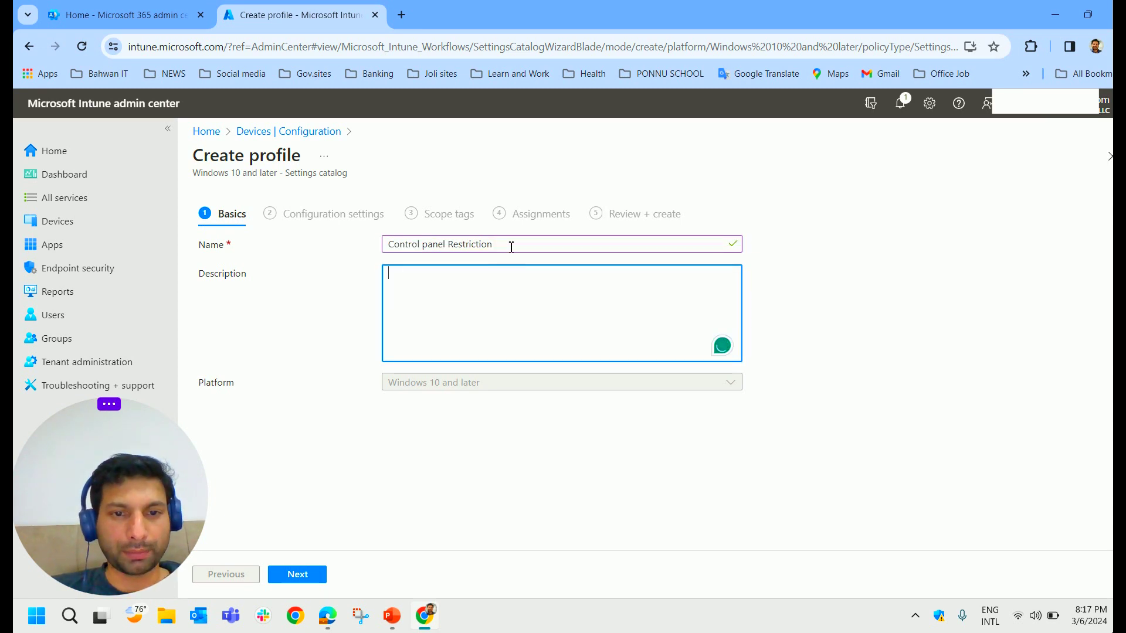
pyautogui.moveTo(510, 244); pyautogui.dragTo(351, 252)
pyautogui.hotkey('ctrl', 'c')
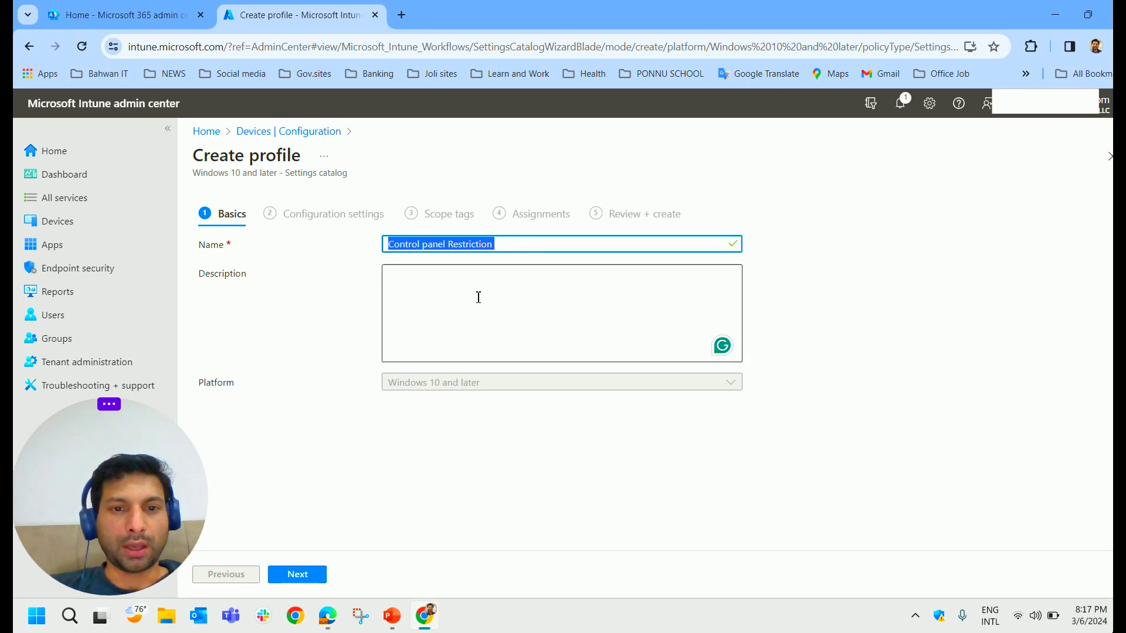
pyautogui.click(478, 297)
pyautogui.hotkey('ctrl', 'v')
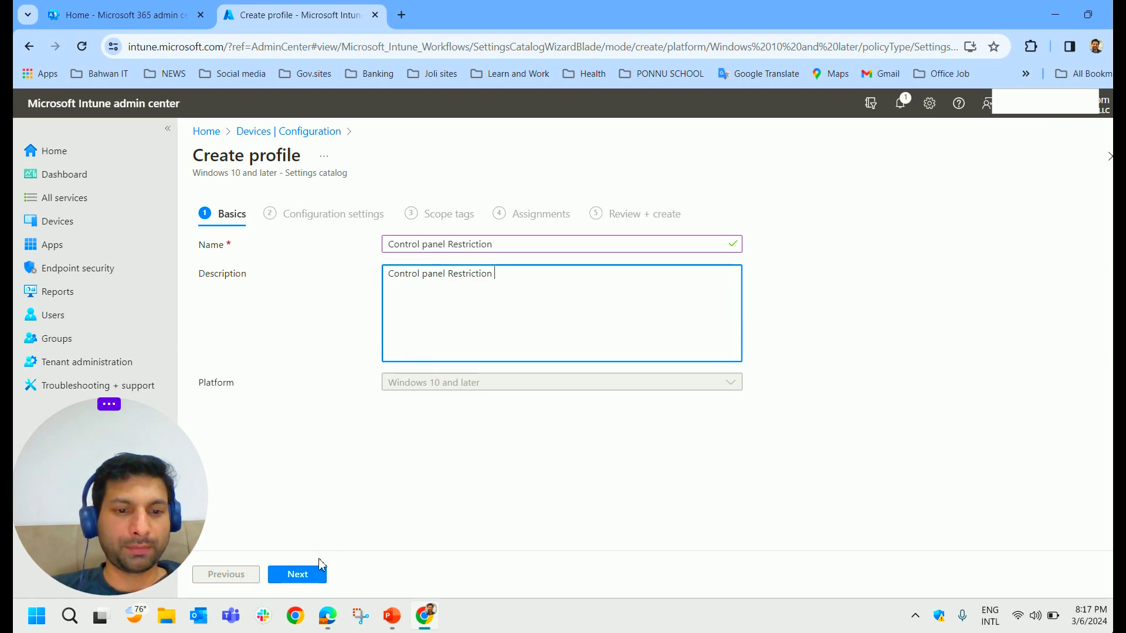
pyautogui.click(308, 575)
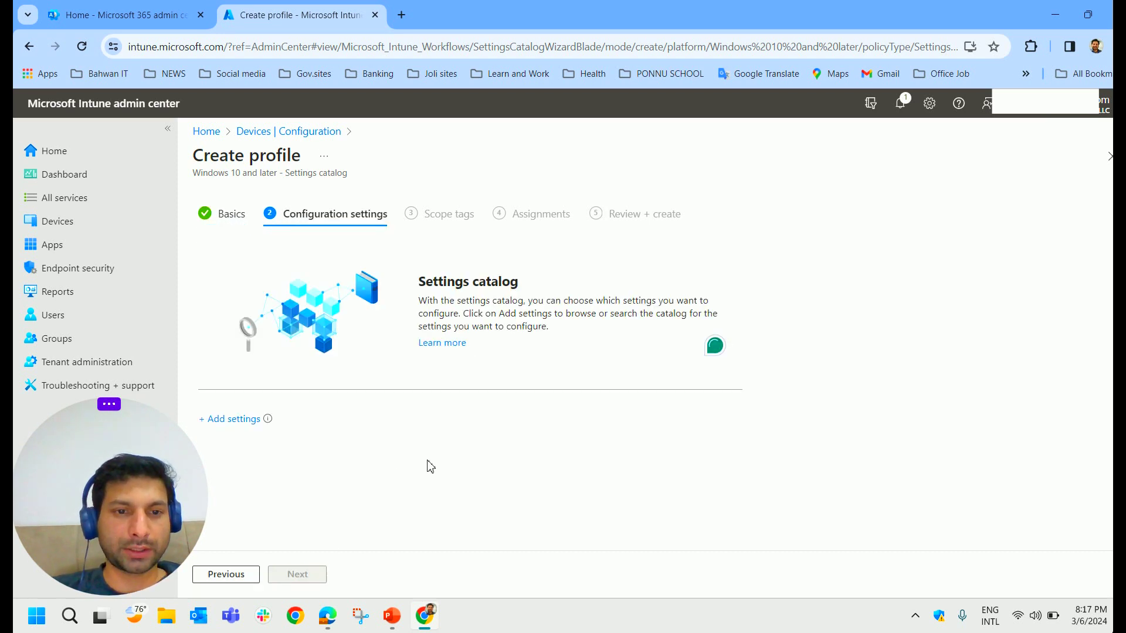
# Add 'Prohibit access to Control Panel and PC settings (User)' from Administrative Templates > Control Panel
pyautogui.click(230, 419)
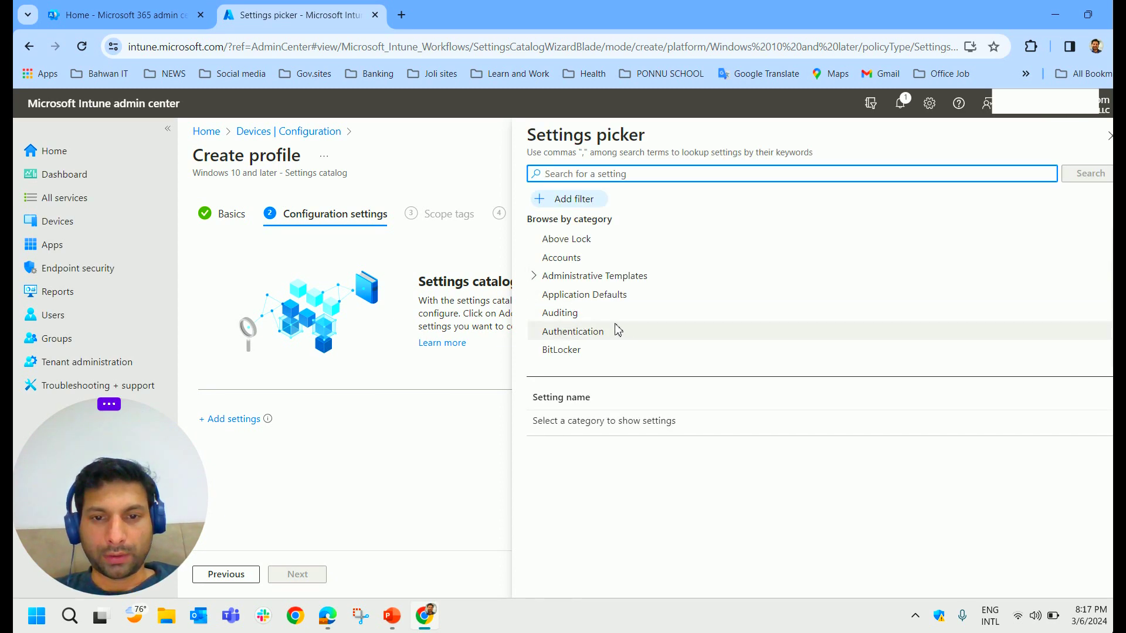
pyautogui.click(534, 278)
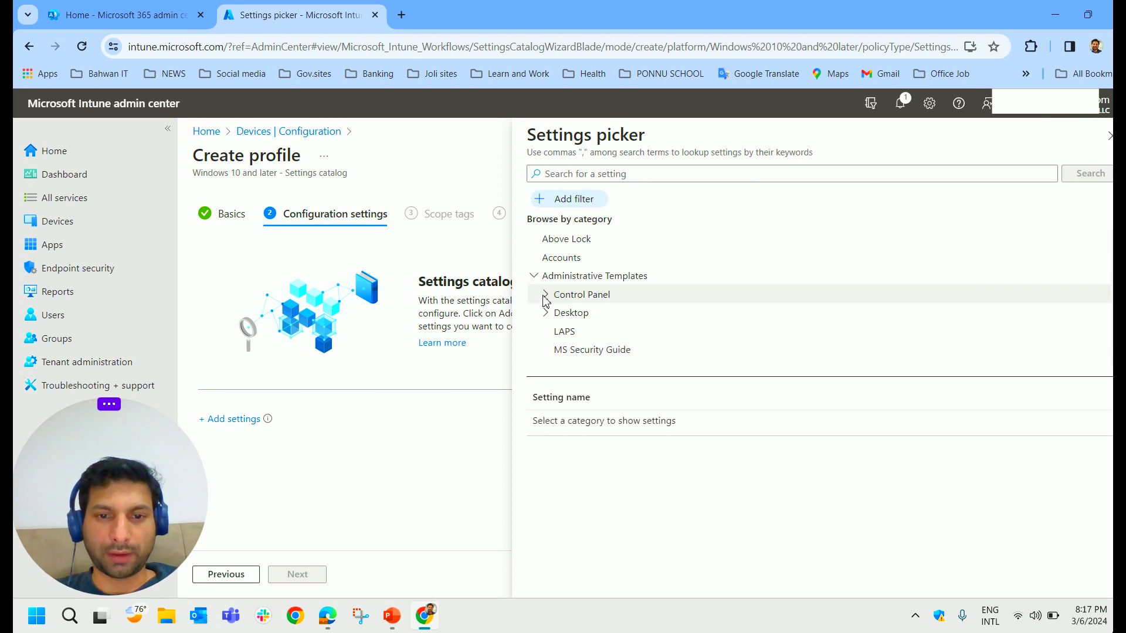
pyautogui.click(545, 295)
pyautogui.scroll(-1, 615, 323)
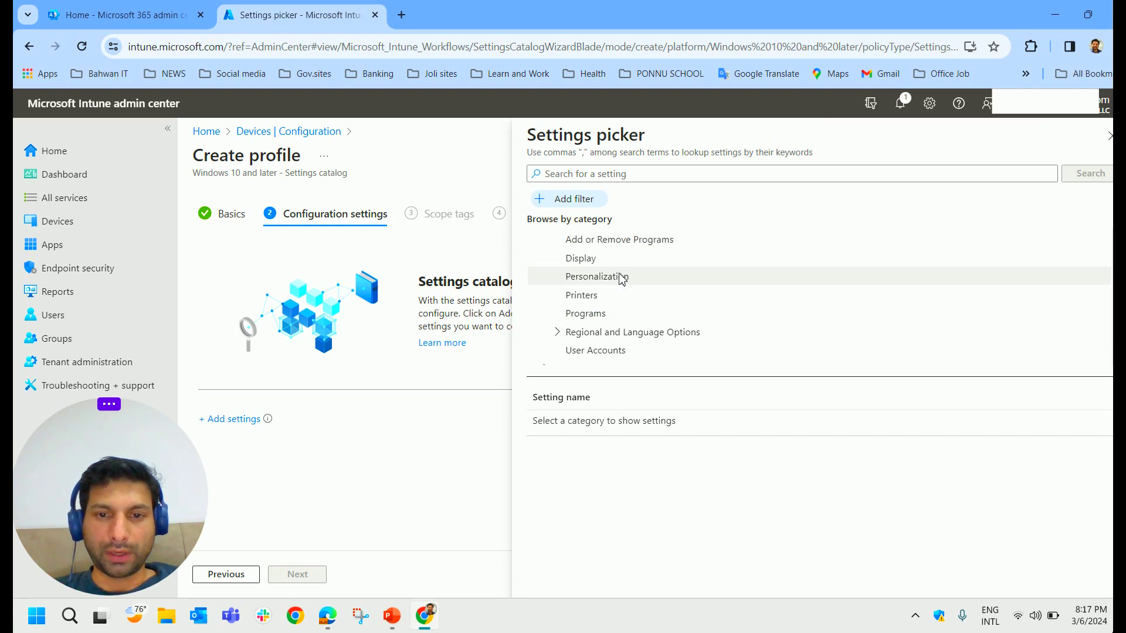
pyautogui.scroll(1, 624, 284)
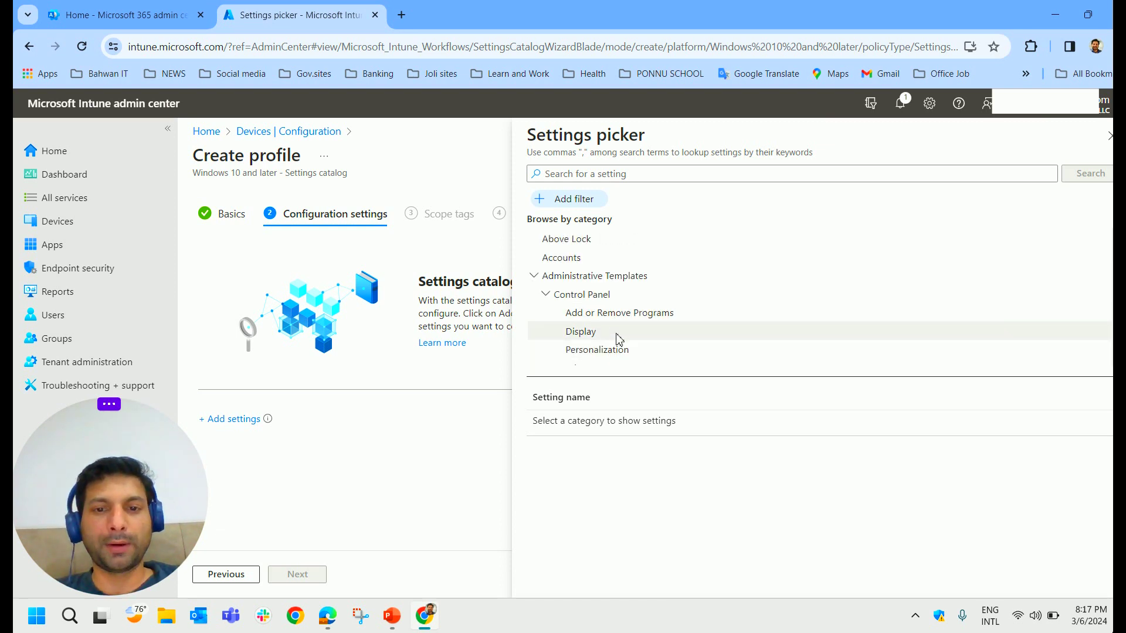
pyautogui.click(391, 616)
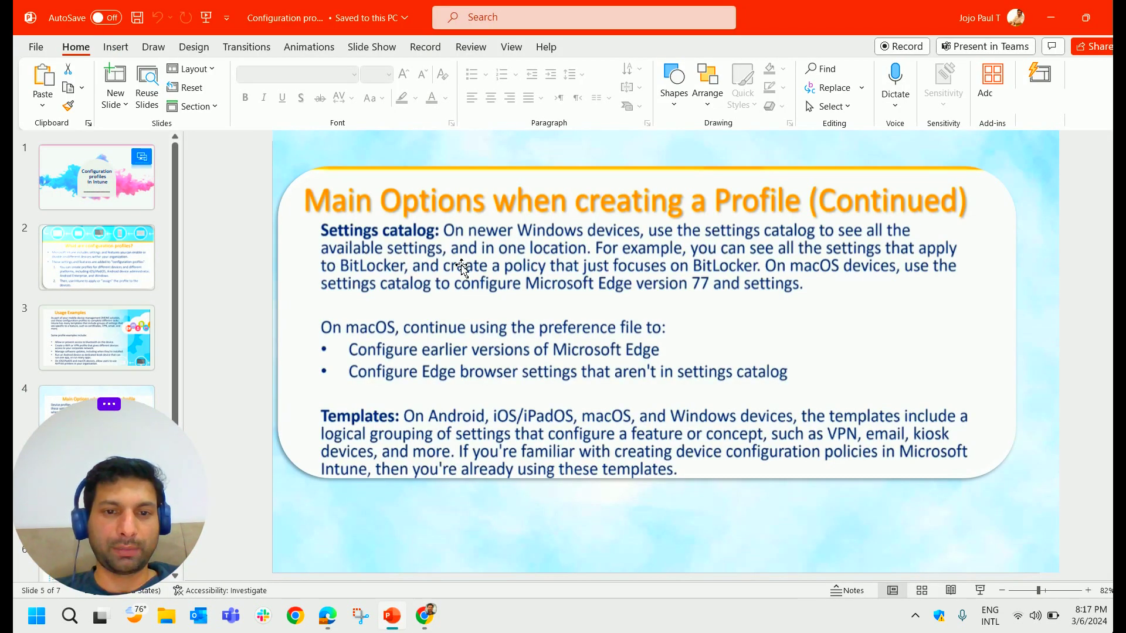
pyautogui.click(424, 620)
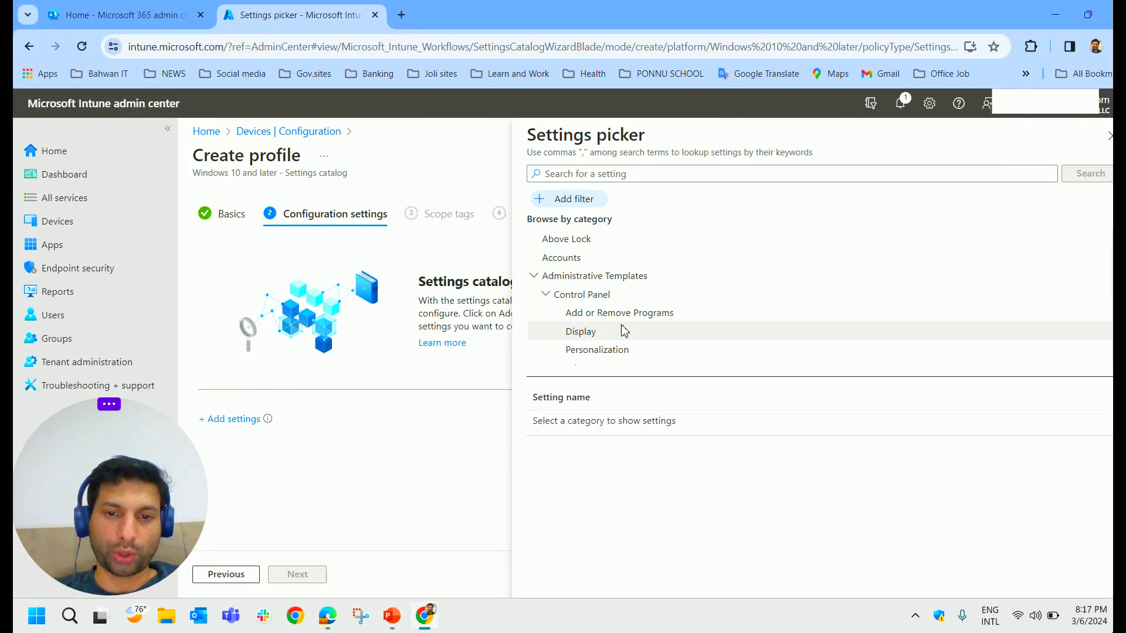
pyautogui.click(593, 299)
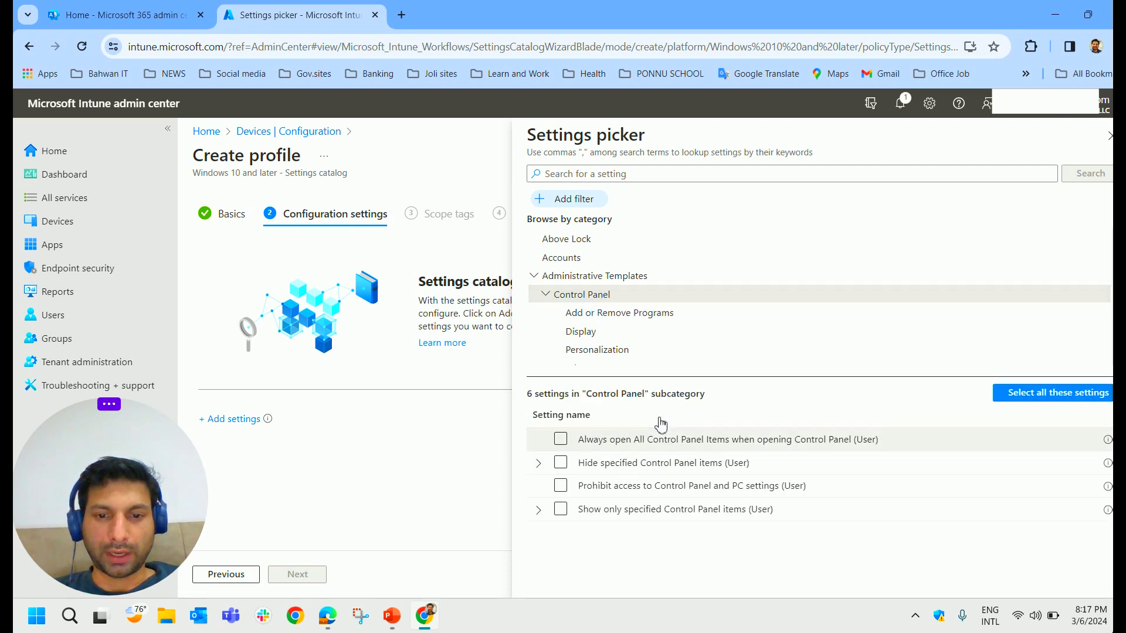
pyautogui.click(564, 510)
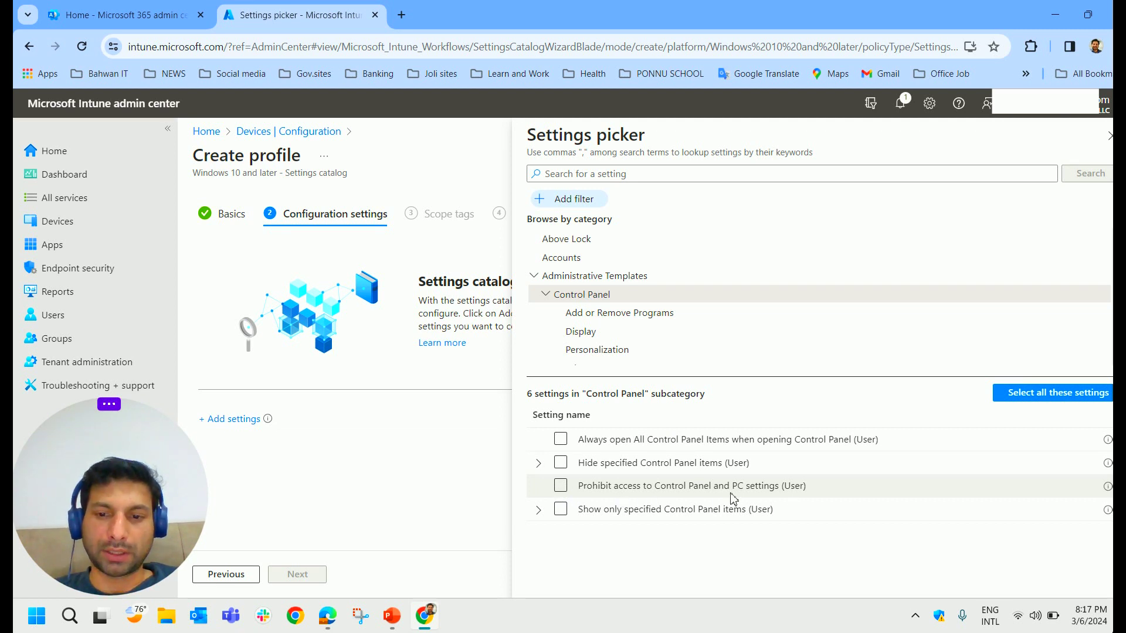
pyautogui.click(560, 487)
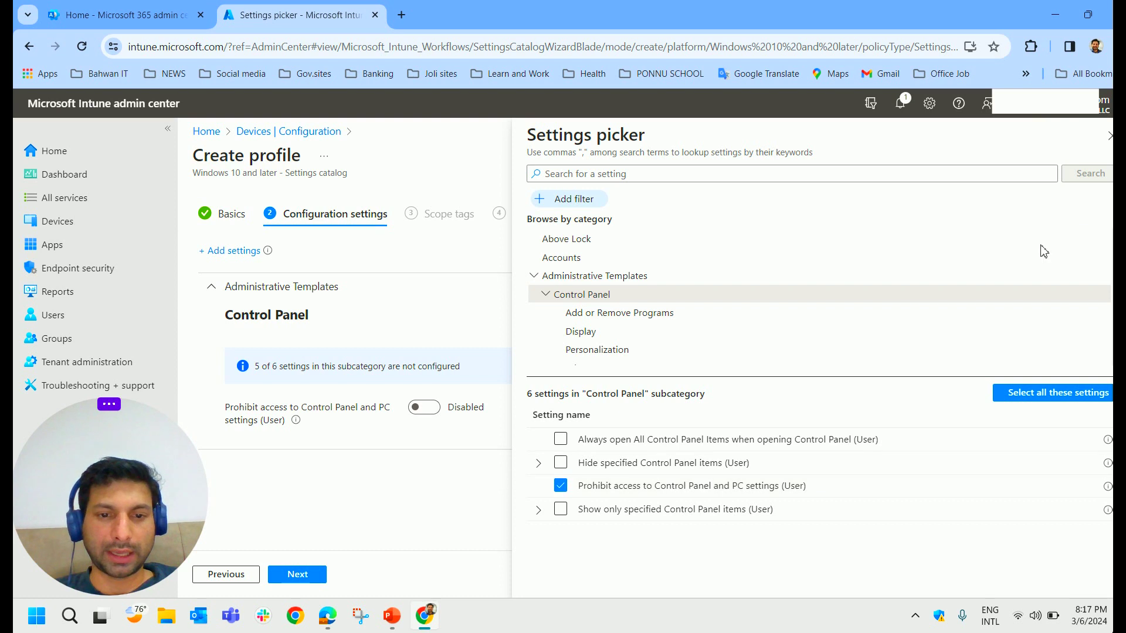
pyautogui.click(1107, 136)
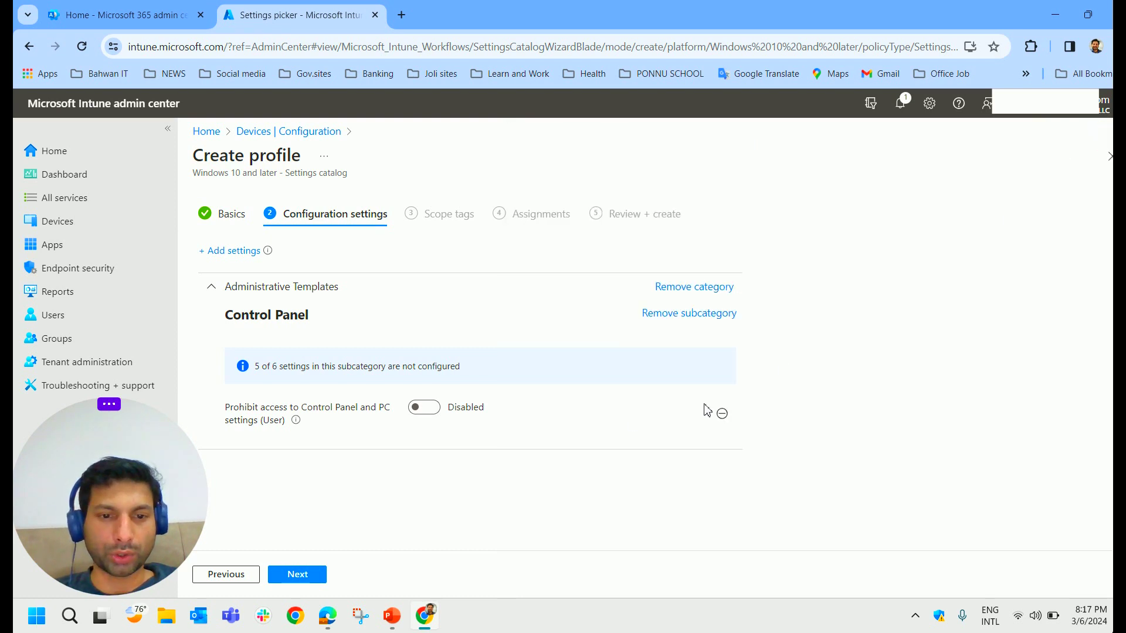
# Set the Control Panel prohibition to Enabled, then assign the profile to All users and All devices
pyautogui.click(434, 420)
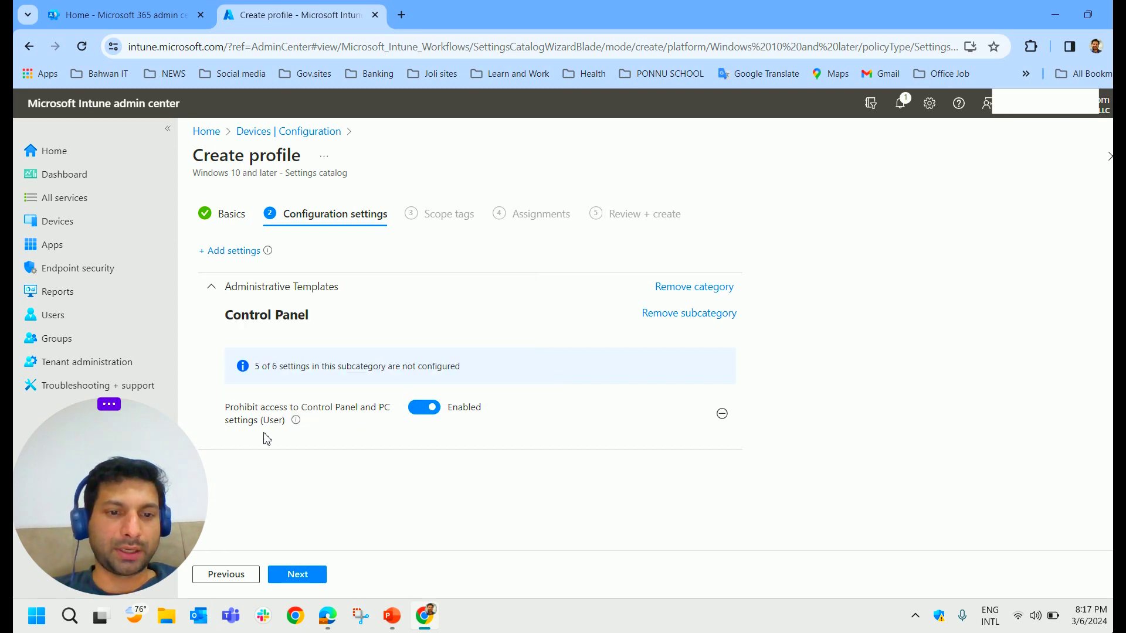
pyautogui.click(315, 577)
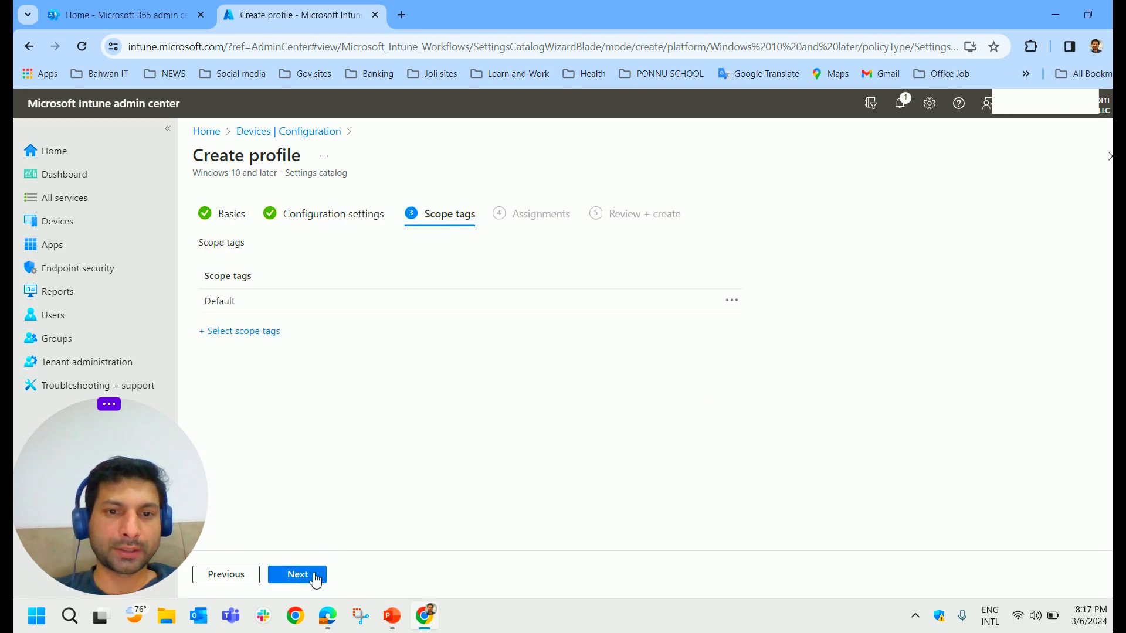
pyautogui.click(297, 575)
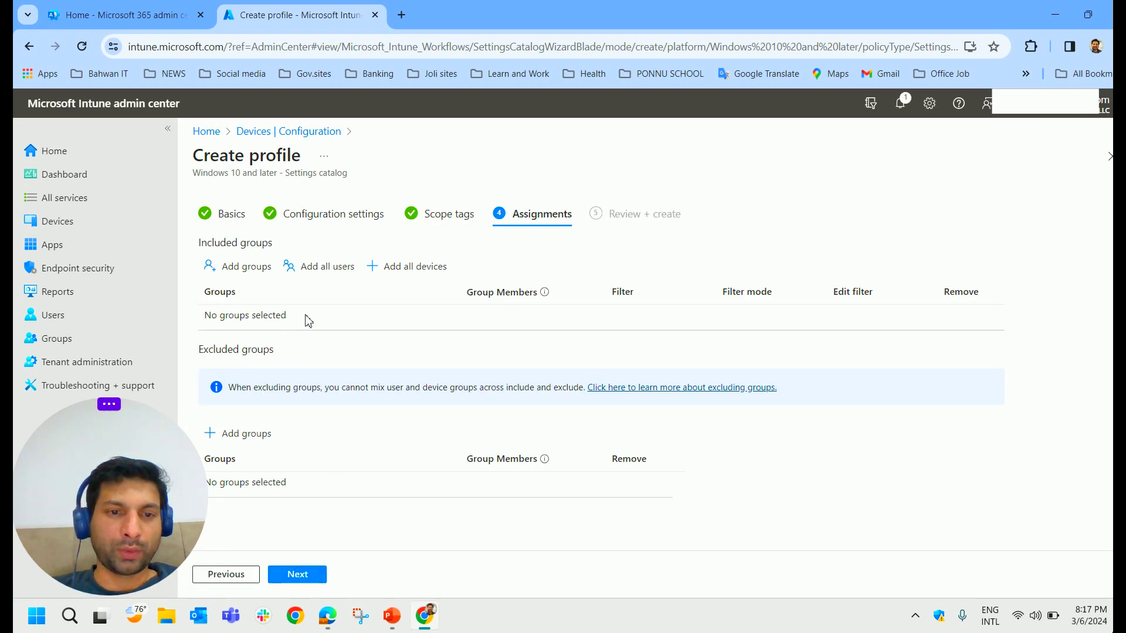
pyautogui.click(322, 269)
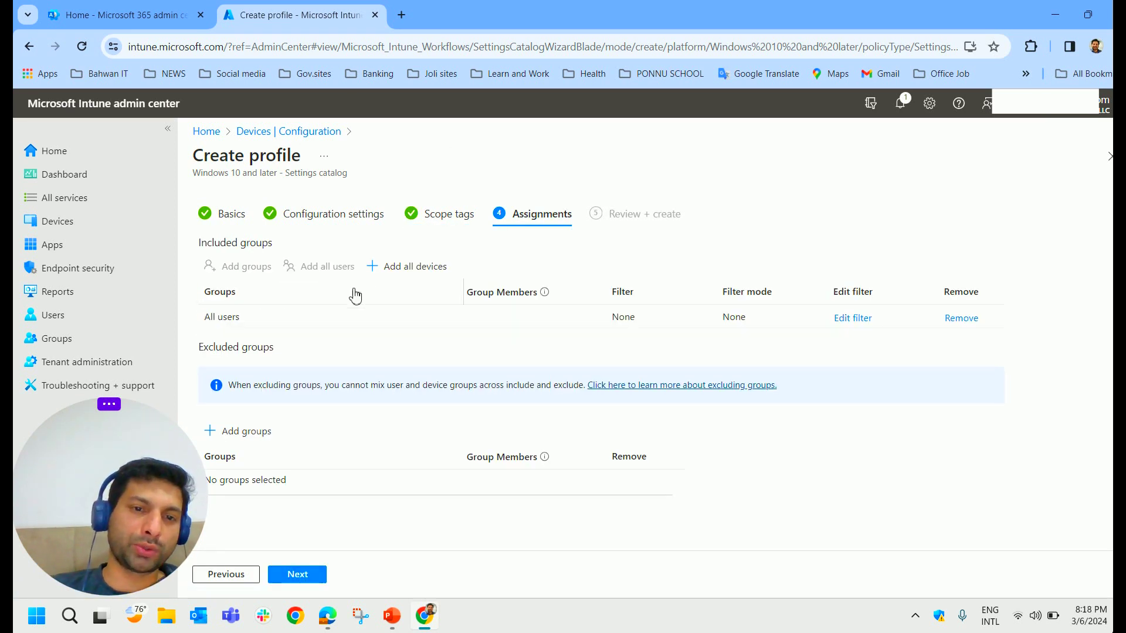
pyautogui.click(411, 268)
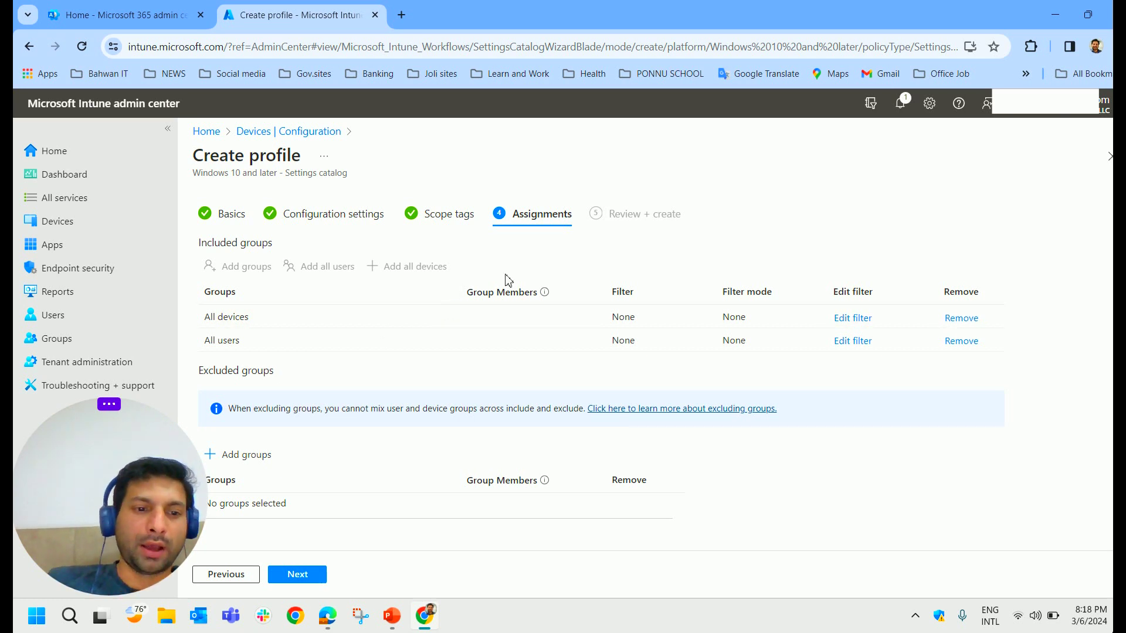
# Review and create the profile, refresh the policy list, and open 'Control panel Restriction'
pyautogui.click(299, 575)
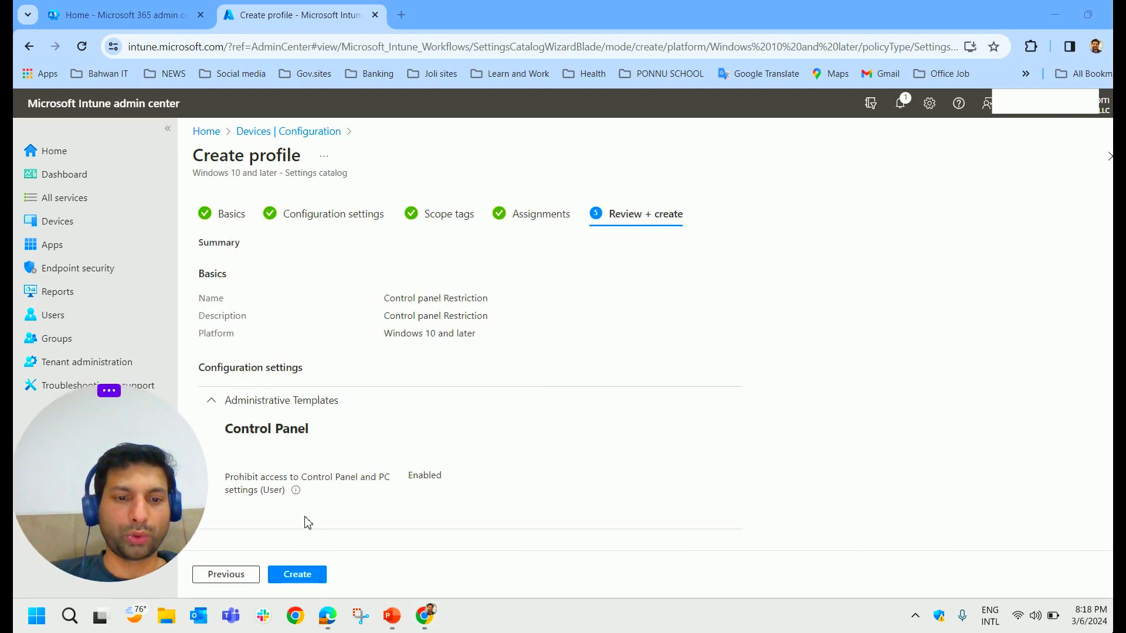
pyautogui.click(297, 575)
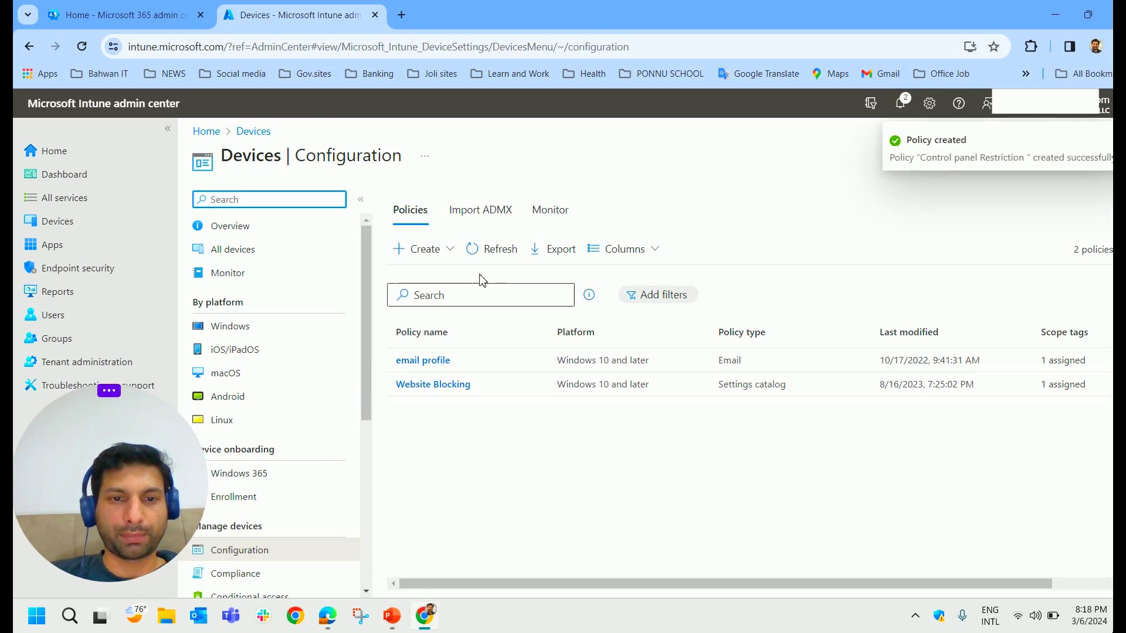
pyautogui.click(495, 250)
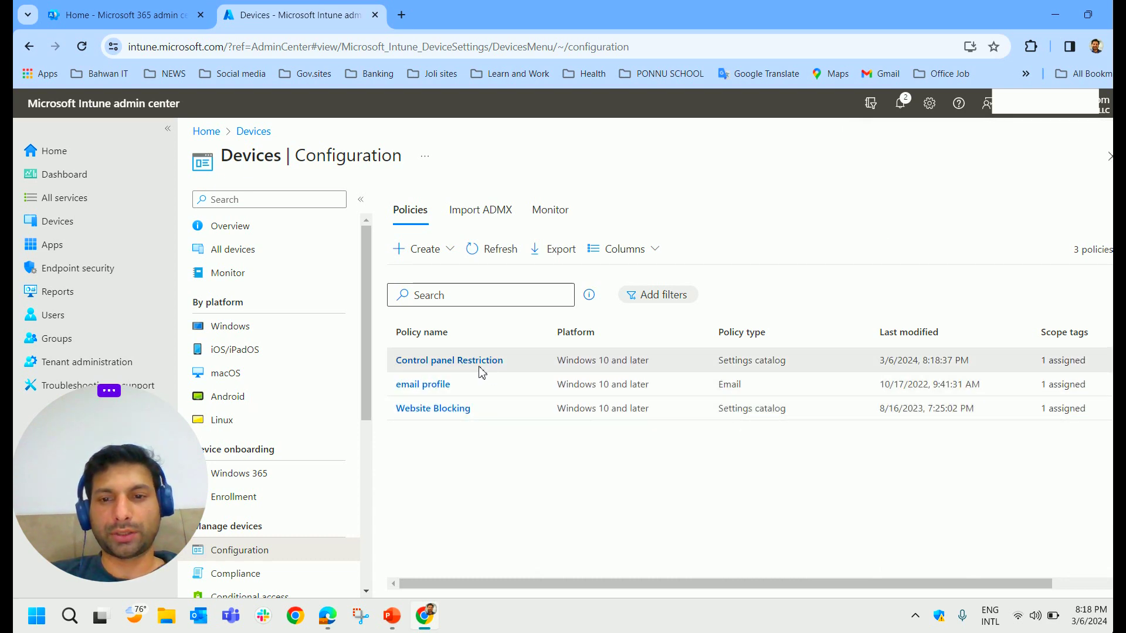
pyautogui.click(465, 363)
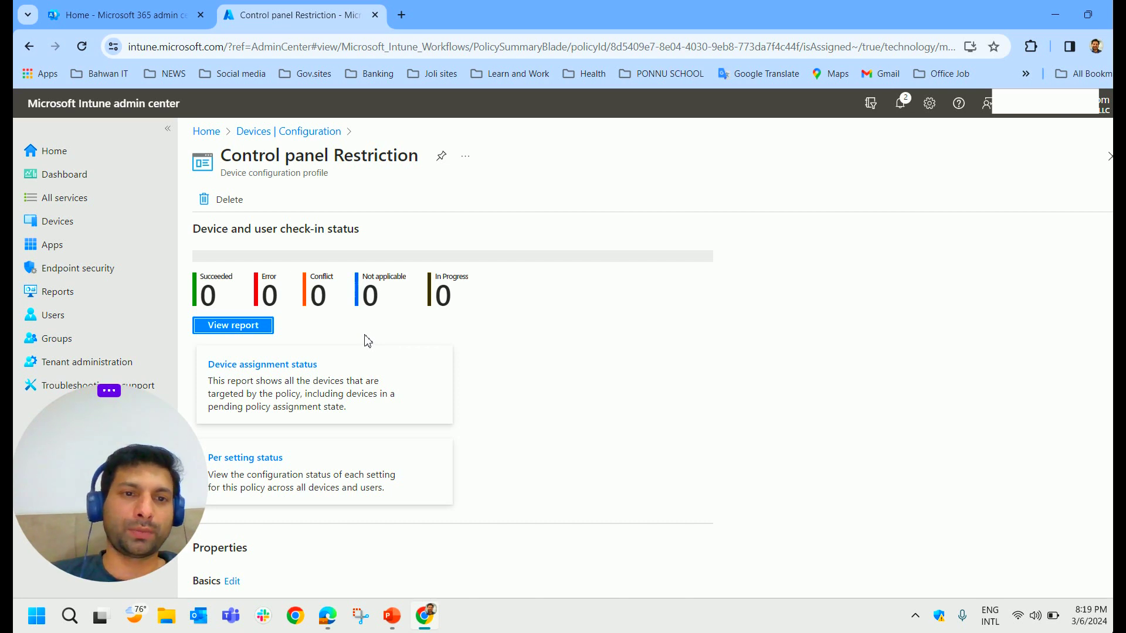
# Sync the AzureADjoined device from Devices > Windows, then switch to the Remote Desktop session
pyautogui.click(56, 221)
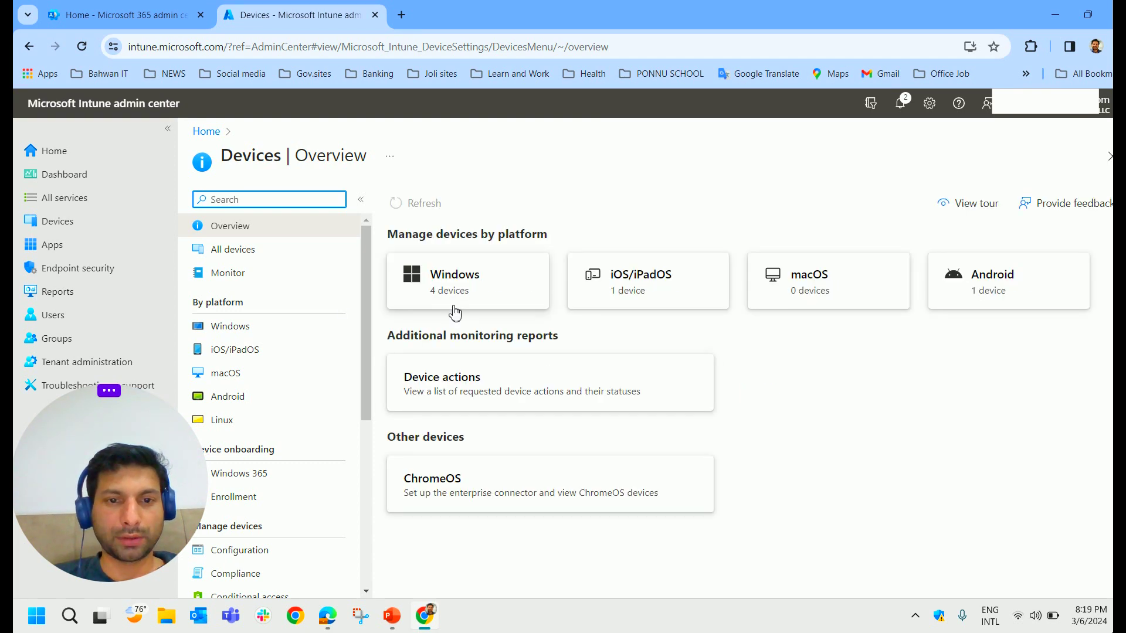
pyautogui.click(234, 326)
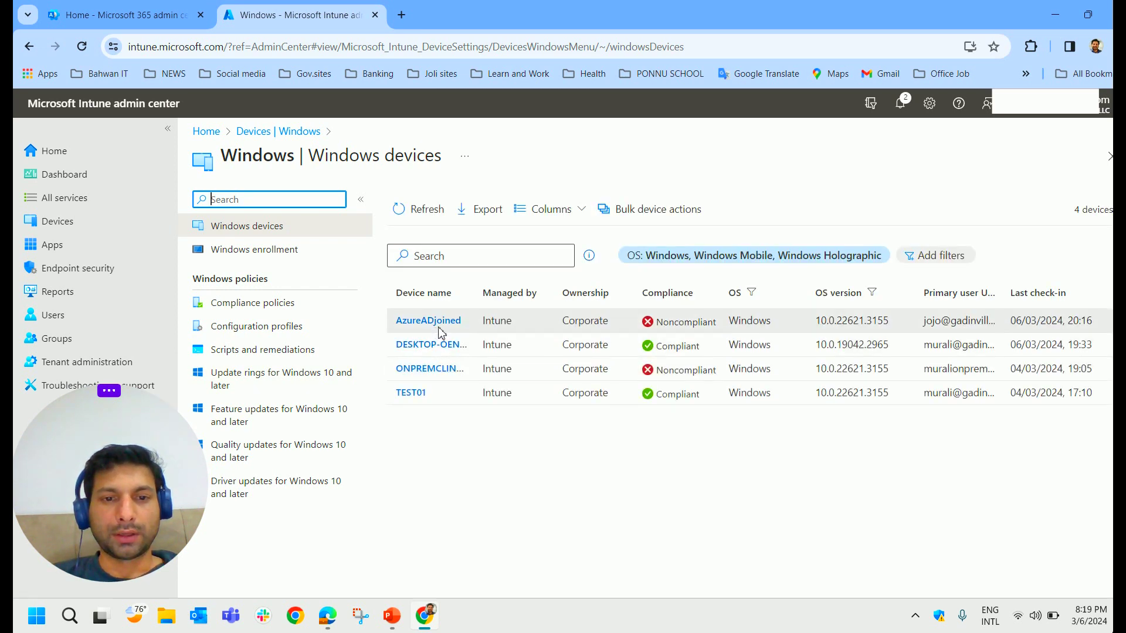
pyautogui.click(440, 328)
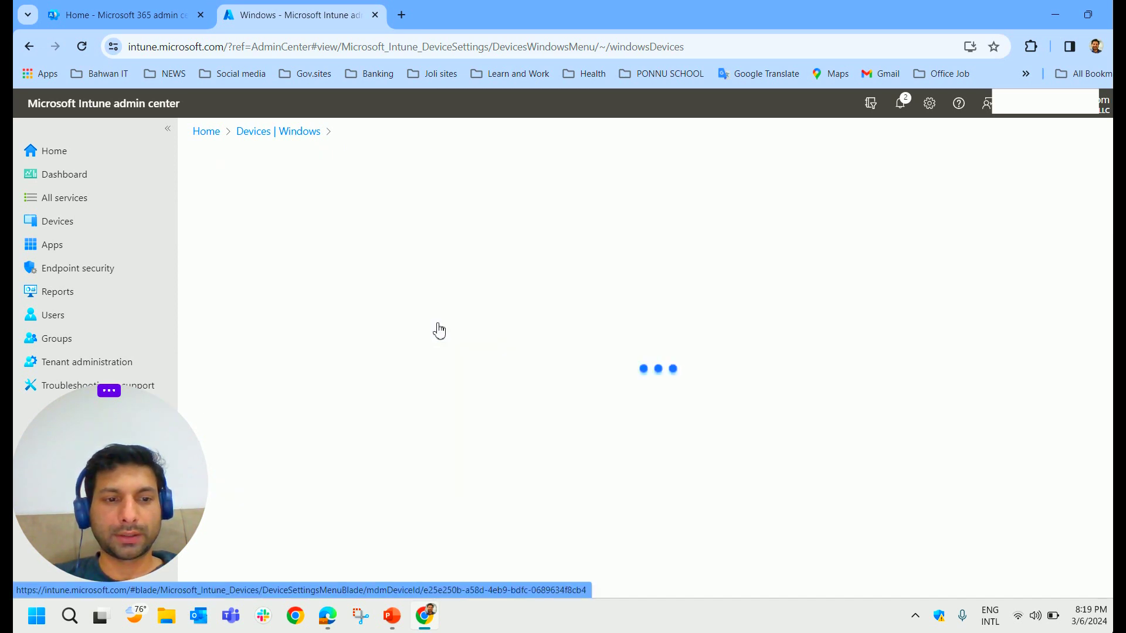
pyautogui.click(659, 199)
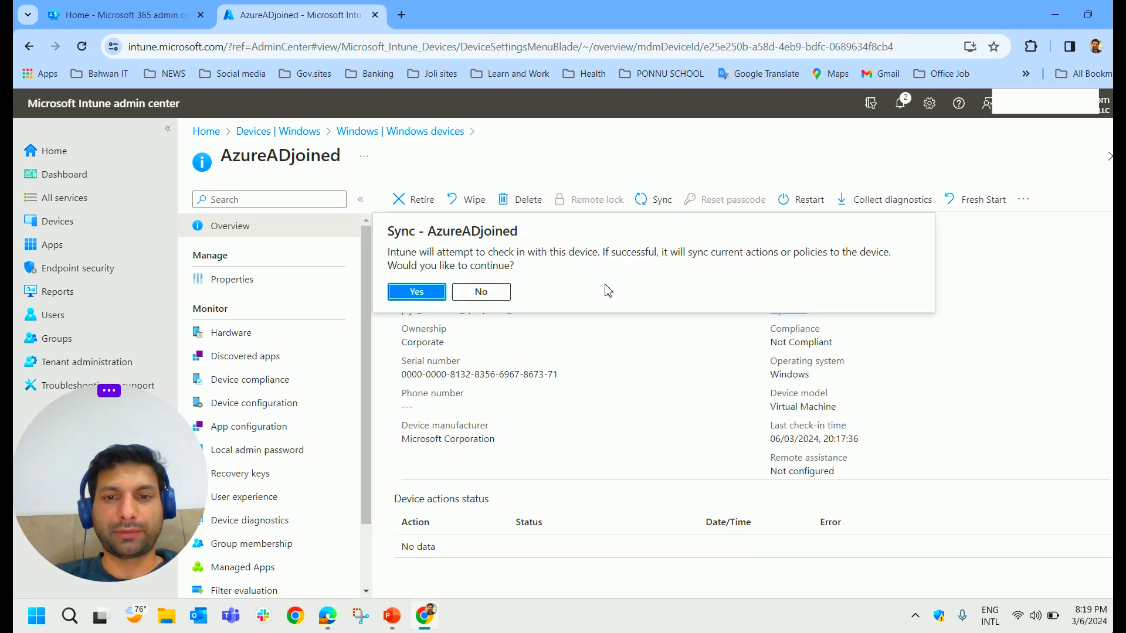
pyautogui.click(416, 292)
pyautogui.click(410, 132)
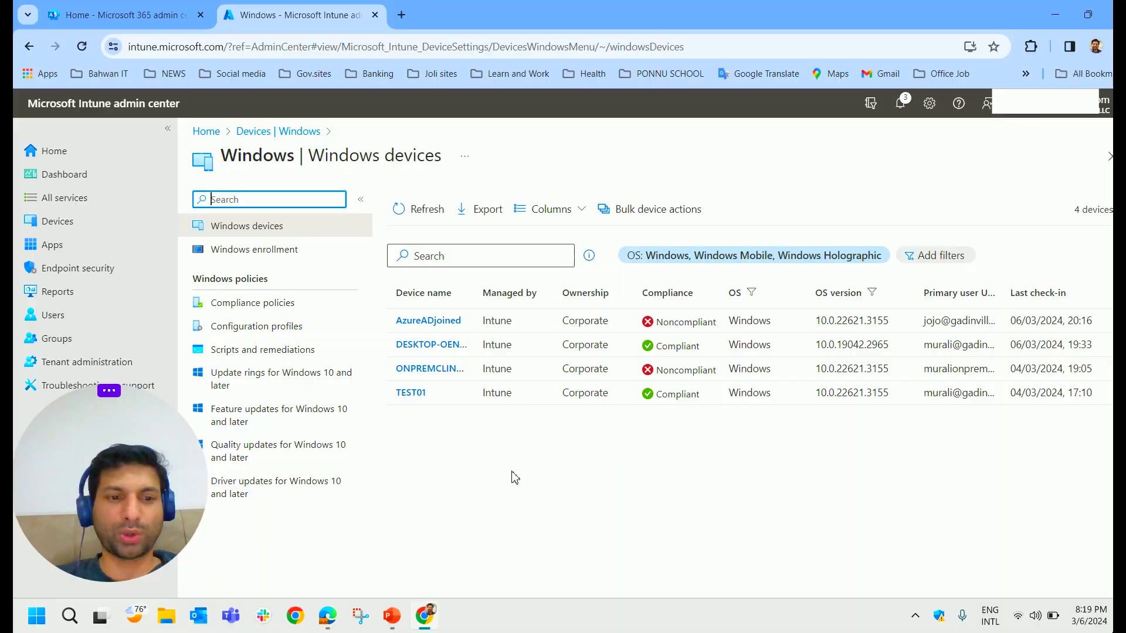
pyautogui.hotkey('alt', 'Tab')
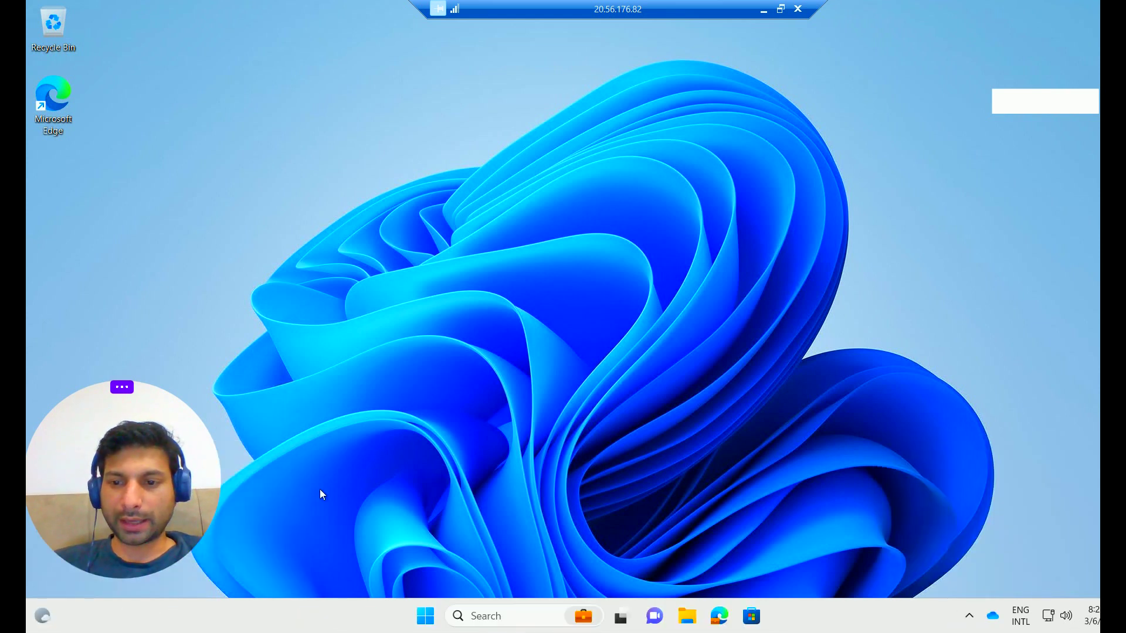
# Search 'Con' on the test VM and launch Control Panel to check it is blocked
pyautogui.click(472, 616)
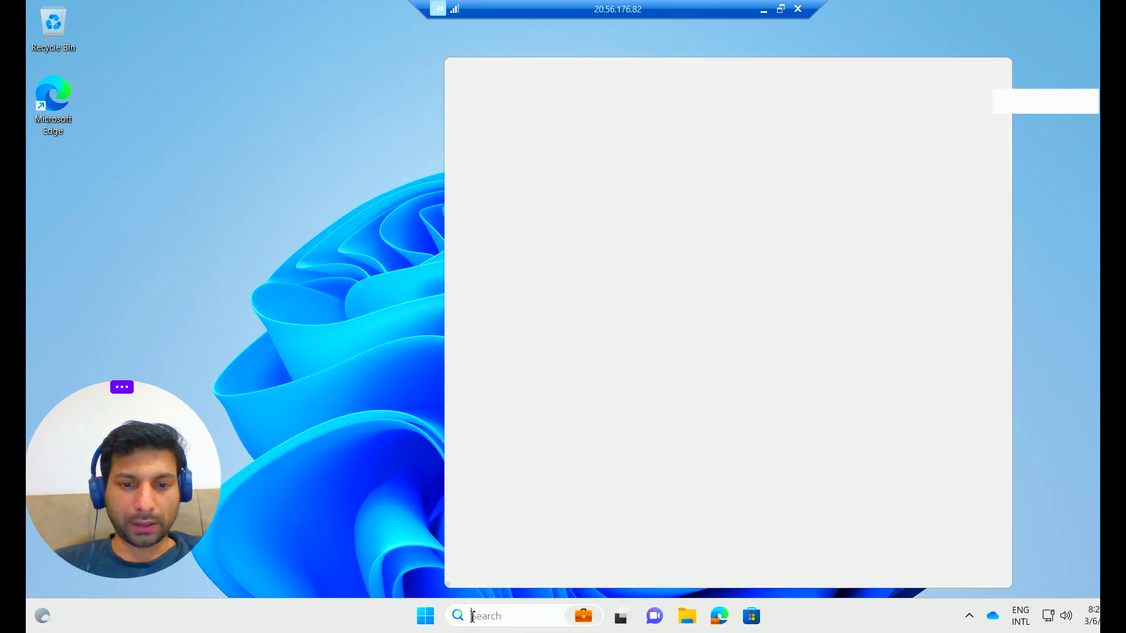
pyautogui.write('Co')
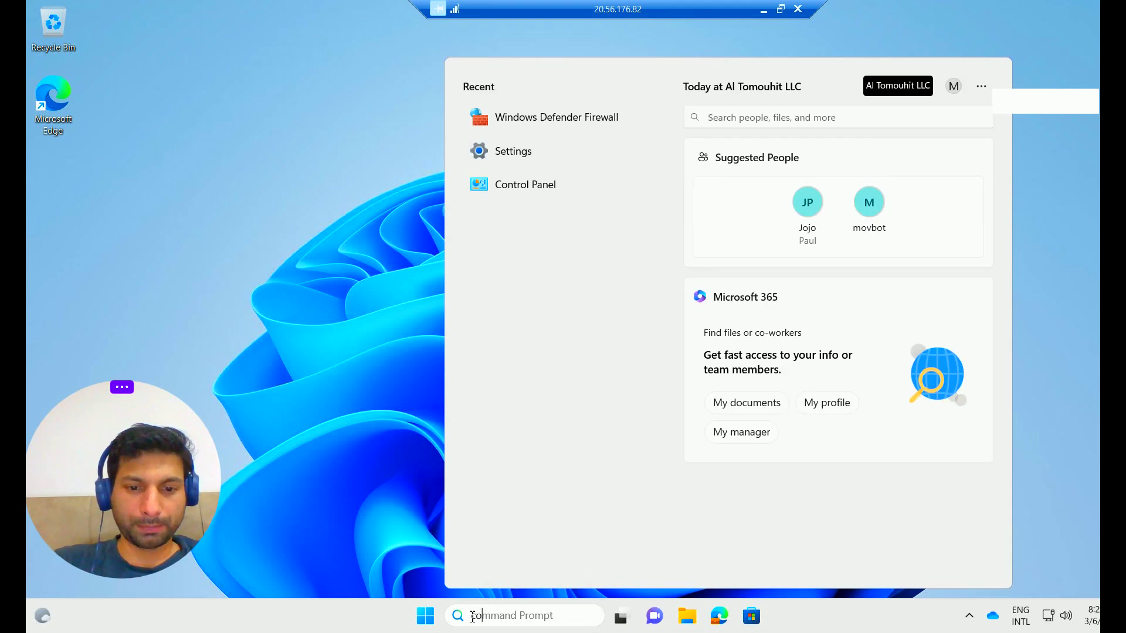
pyautogui.write('n')
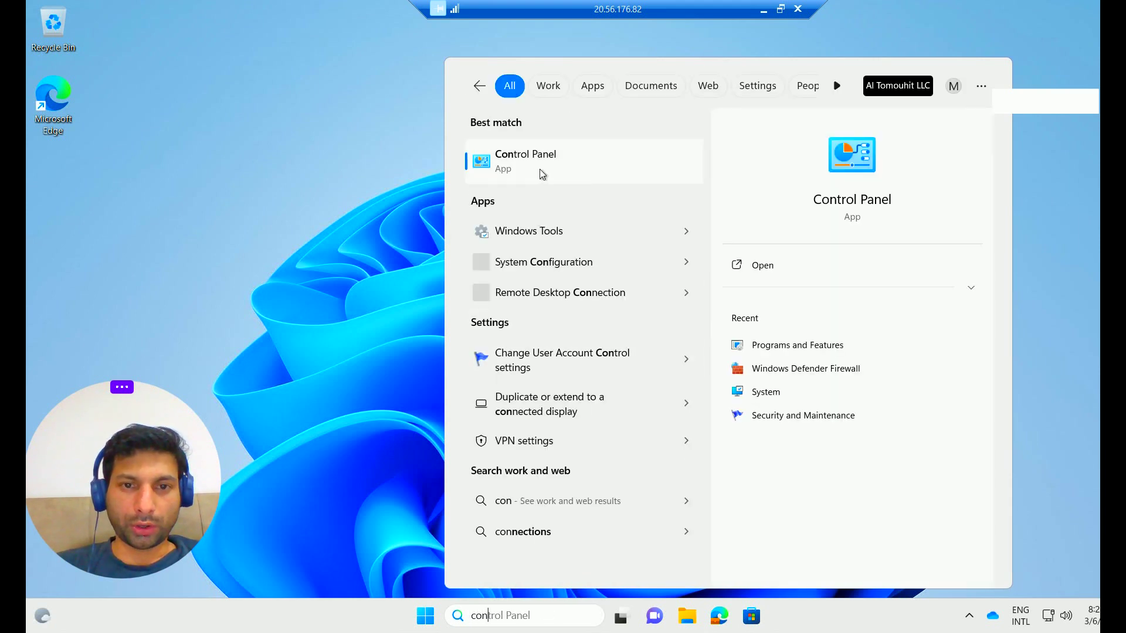
pyautogui.click(539, 169)
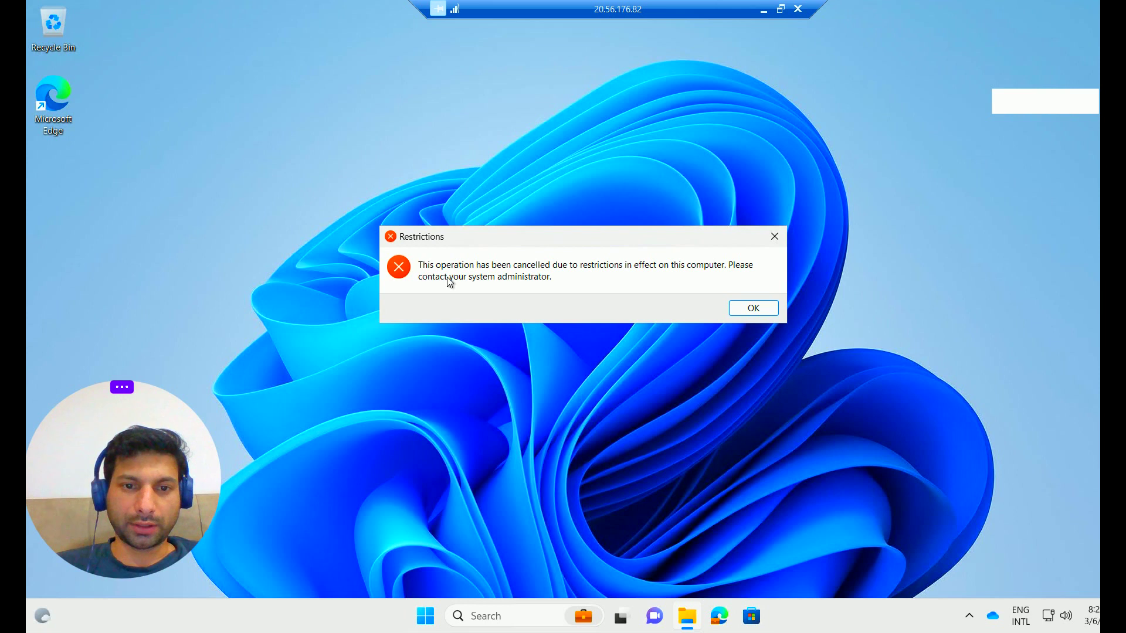